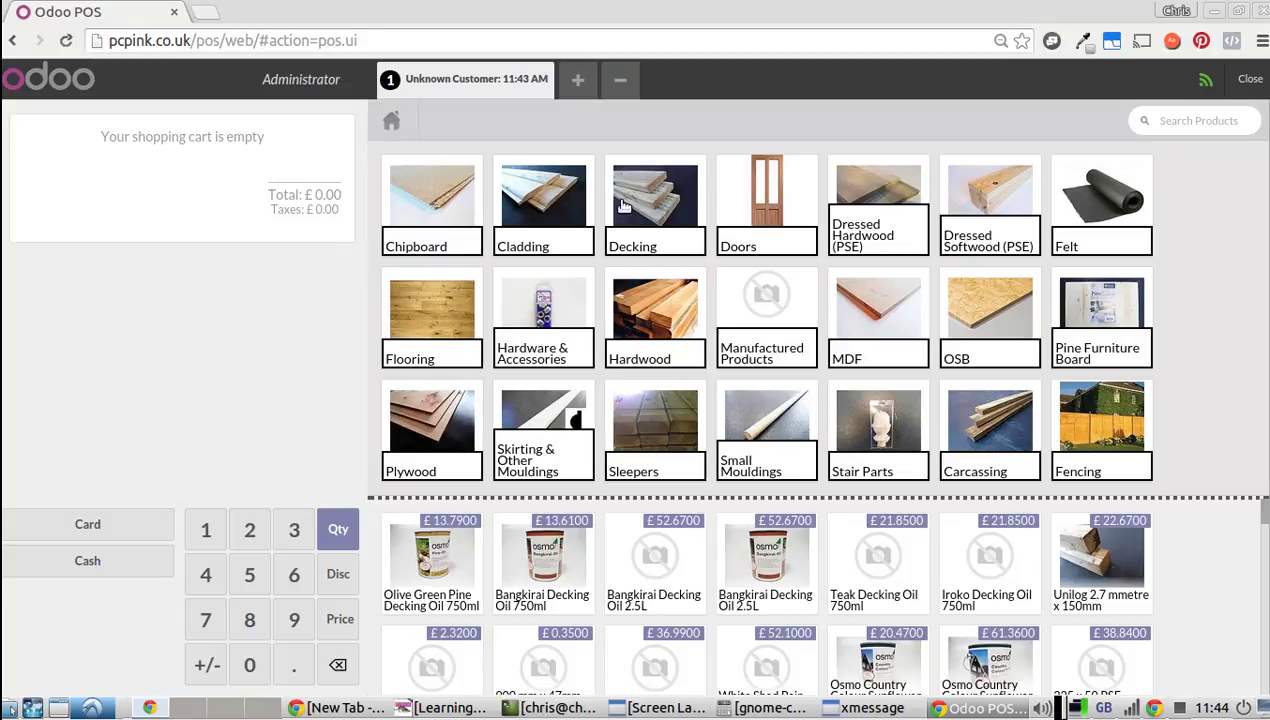
Add five 1200 X 125 X 32MM Redwood Decking boards from Decking Boards, totalling £9.60.
left_click(647, 182)
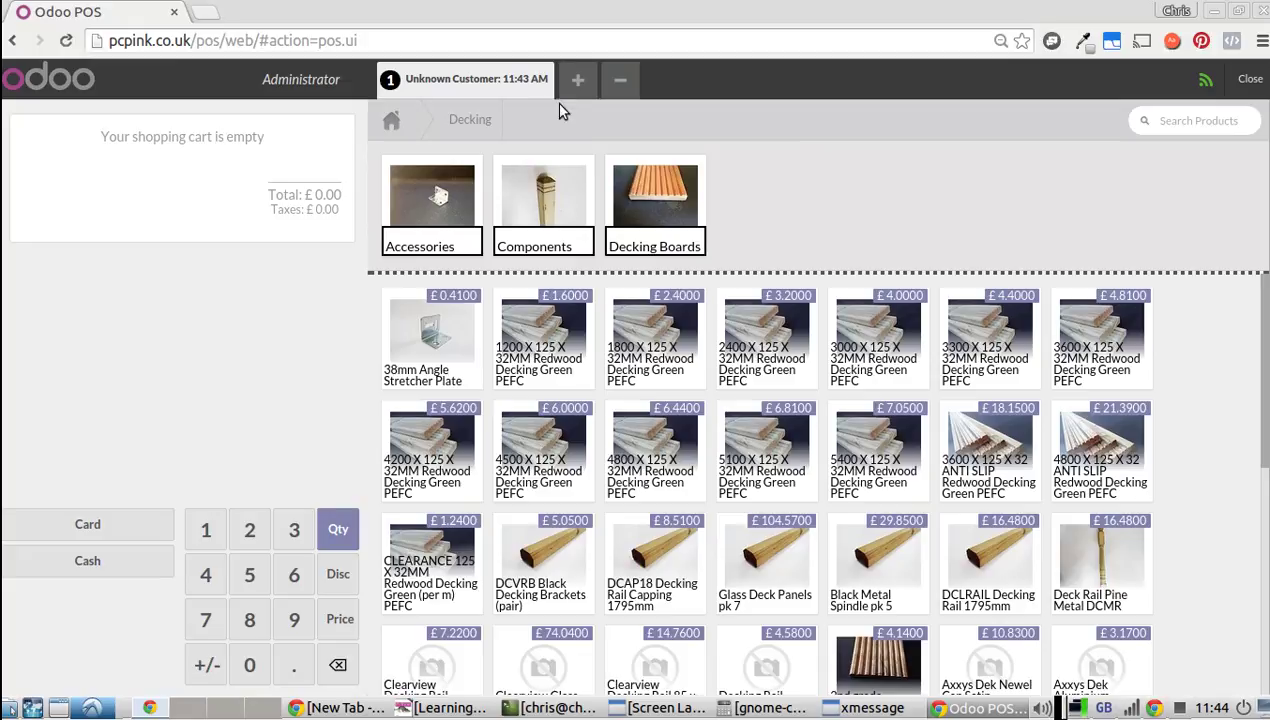
left_click(611, 182)
left_click(424, 258)
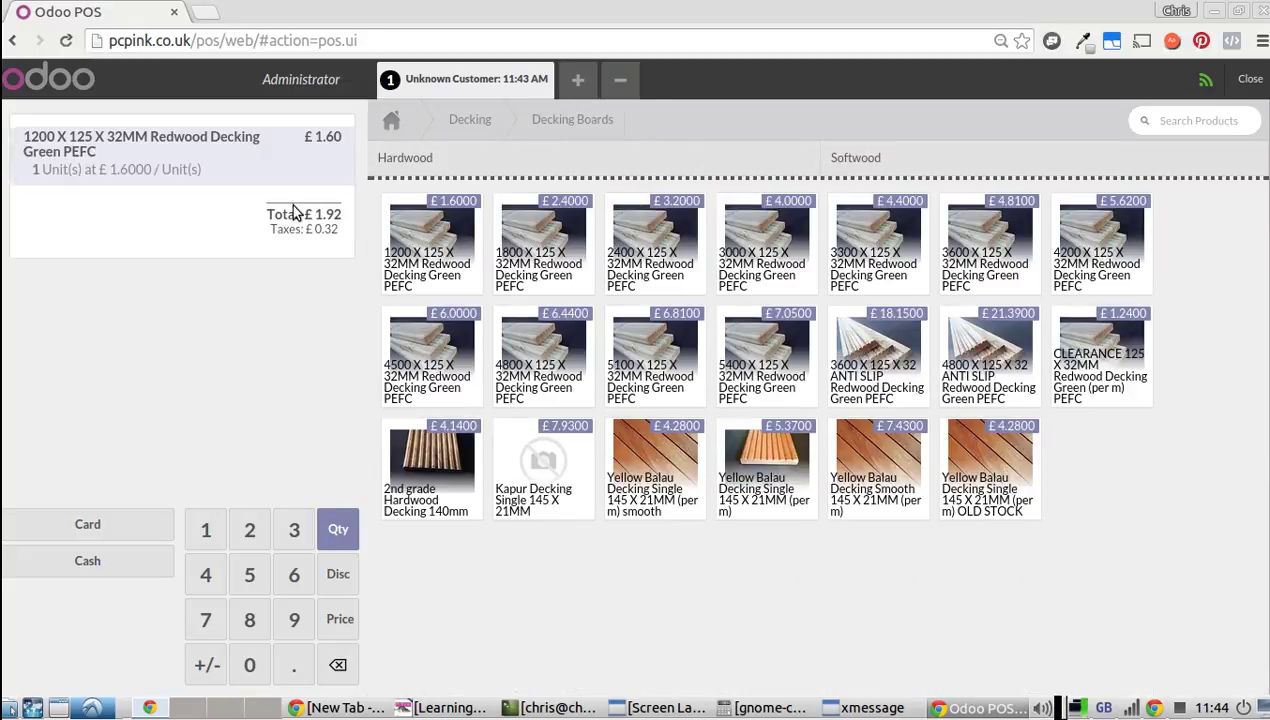
left_click(255, 582)
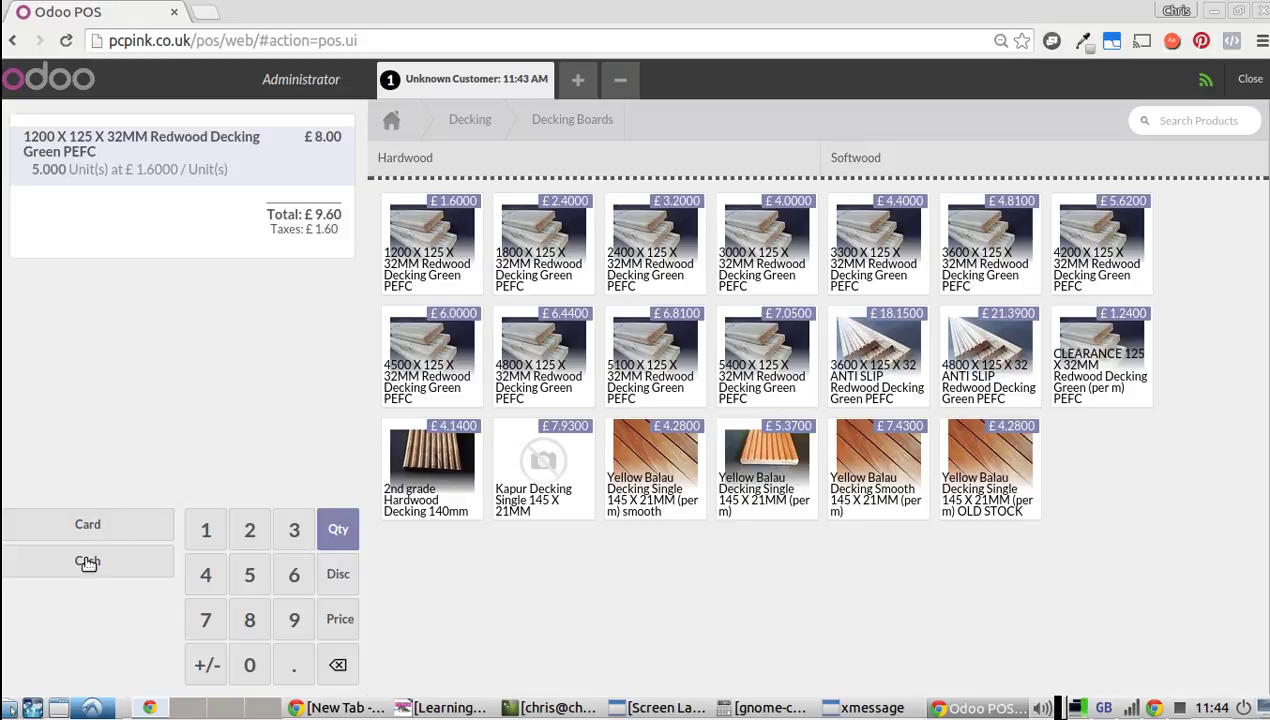
Pay the £9.60 order with £10 in cash, leaving £0.40 change.
left_click(85, 562)
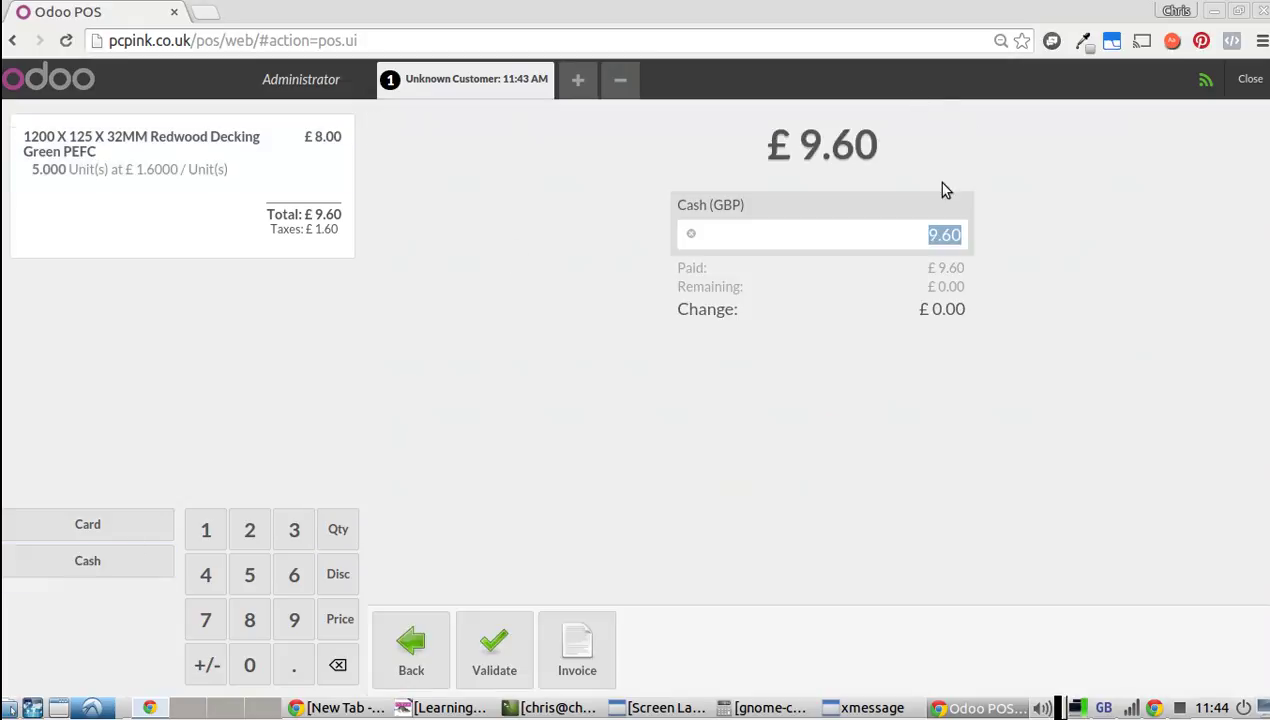
left_click(893, 236)
left_click_drag(921, 235, 993, 238)
type("10")
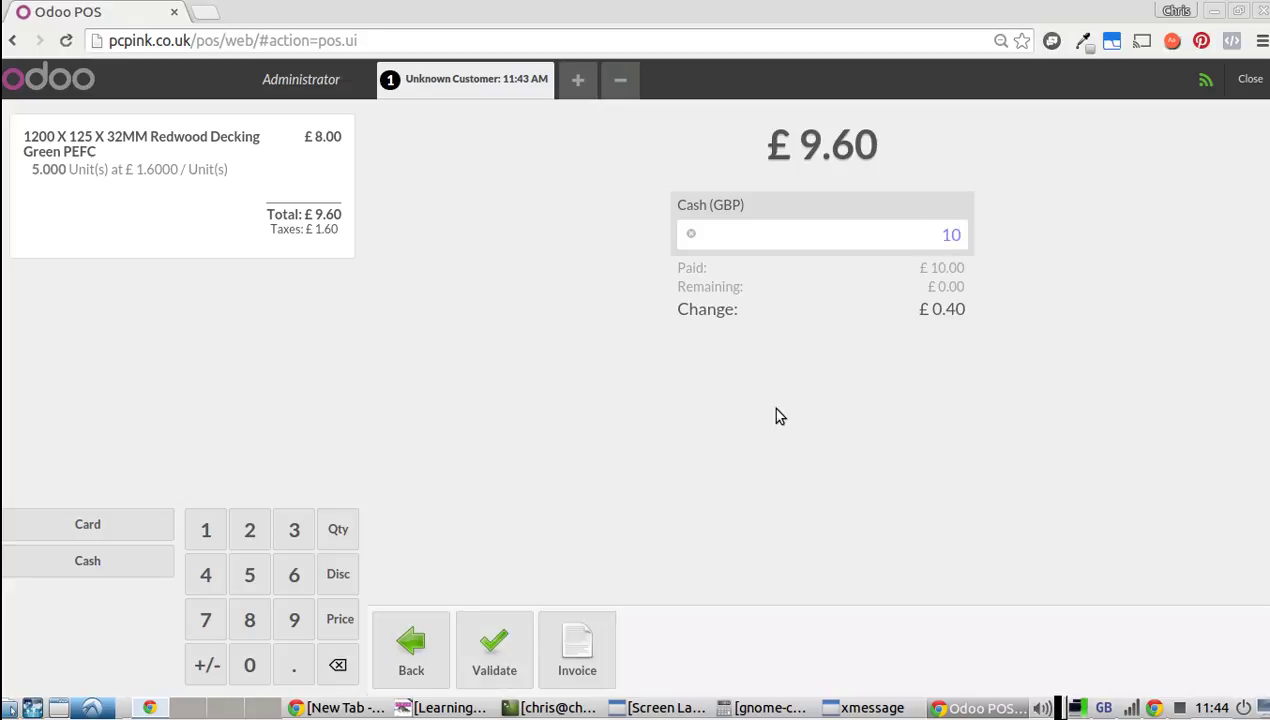
Validate the cash payment and set the receipt's print destination to Save as PDF.
left_click(490, 650)
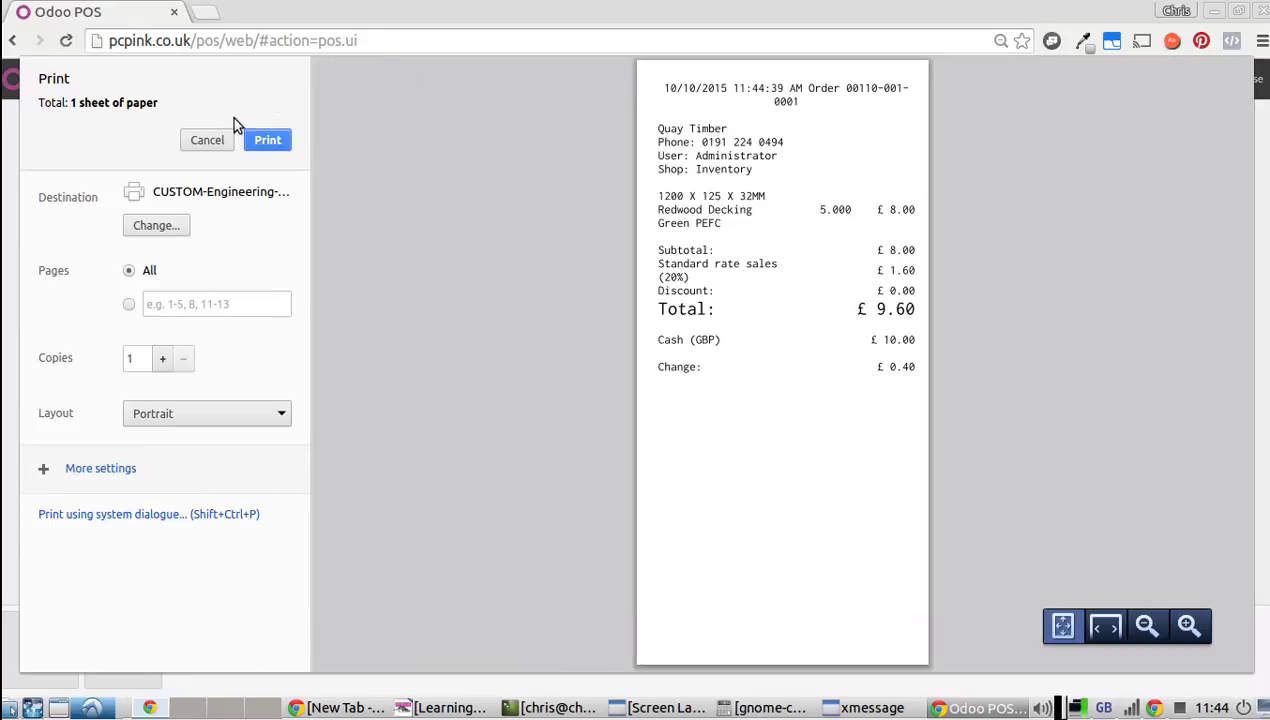
left_click(168, 226)
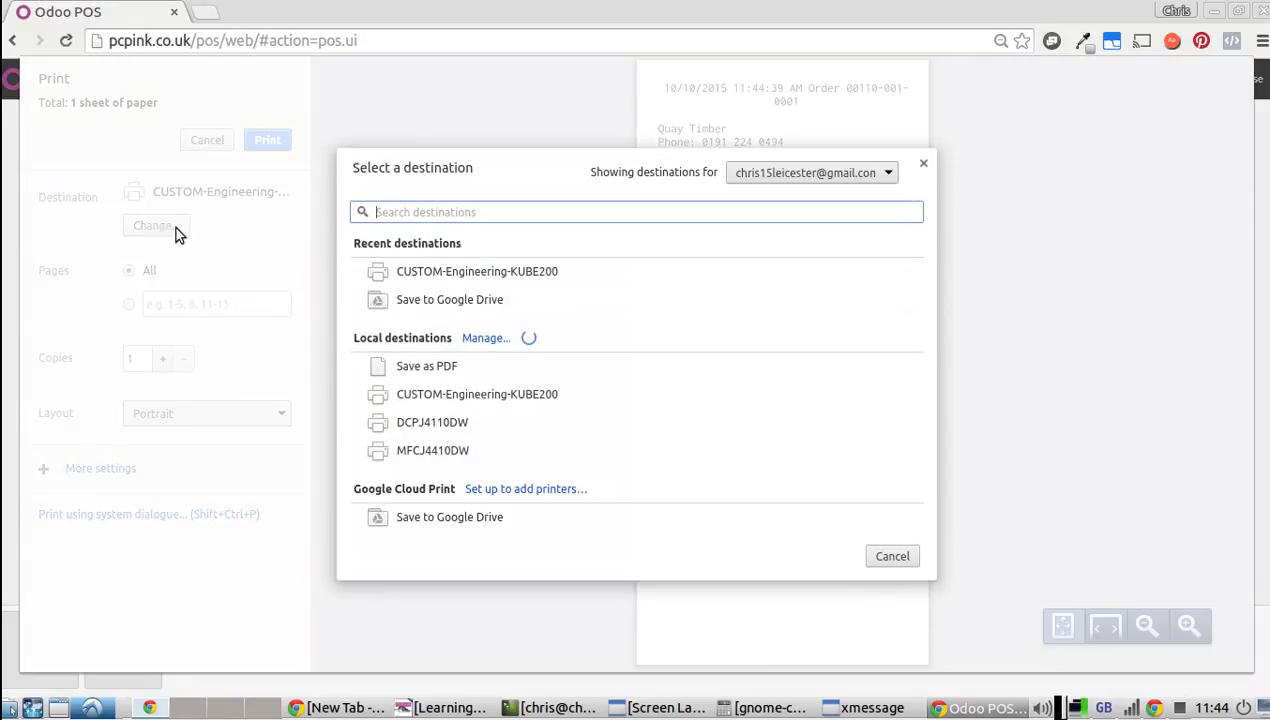
left_click(419, 376)
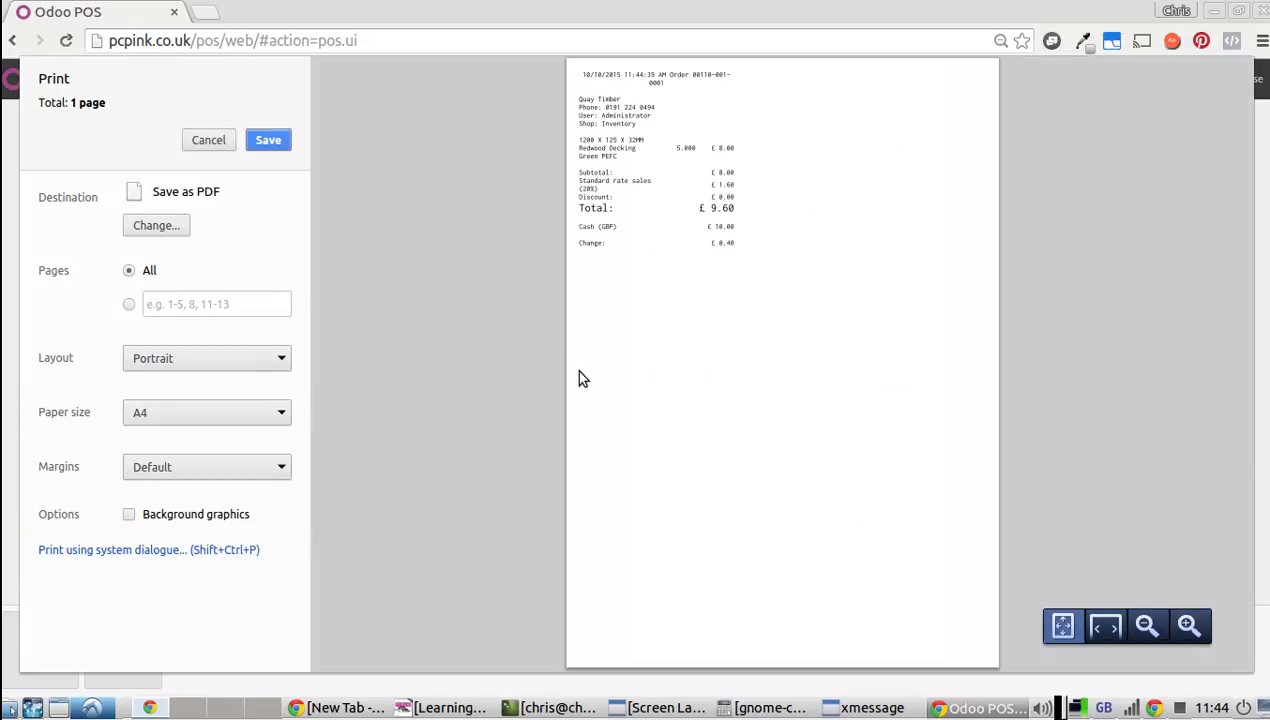
Save the receipt as a PDF, choosing the tmp folder as its location.
left_click(265, 142)
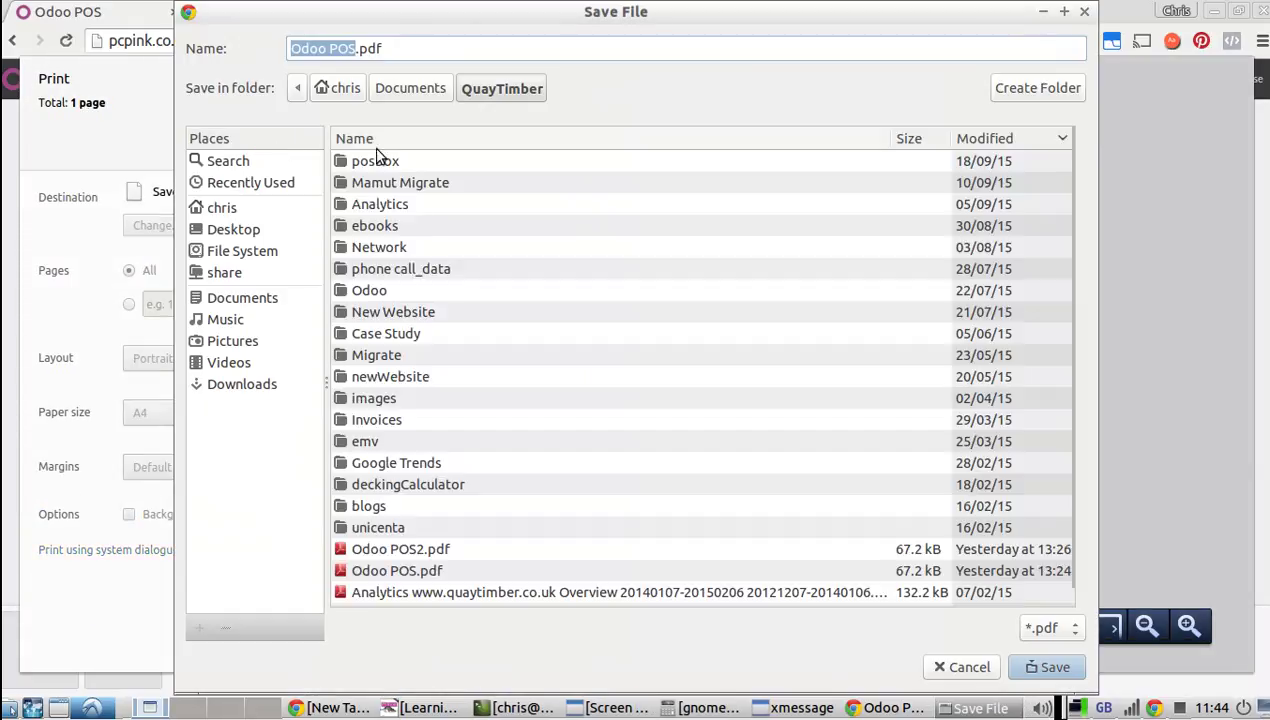
left_click(957, 667)
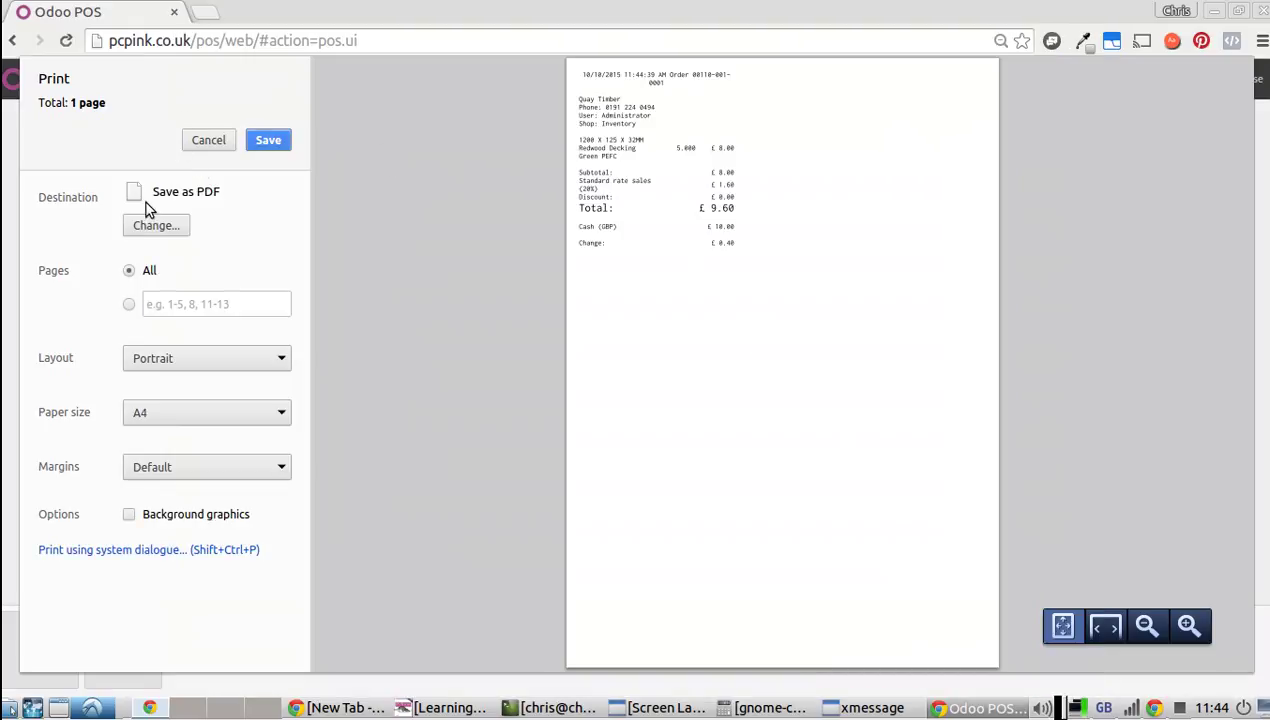
left_click(266, 139)
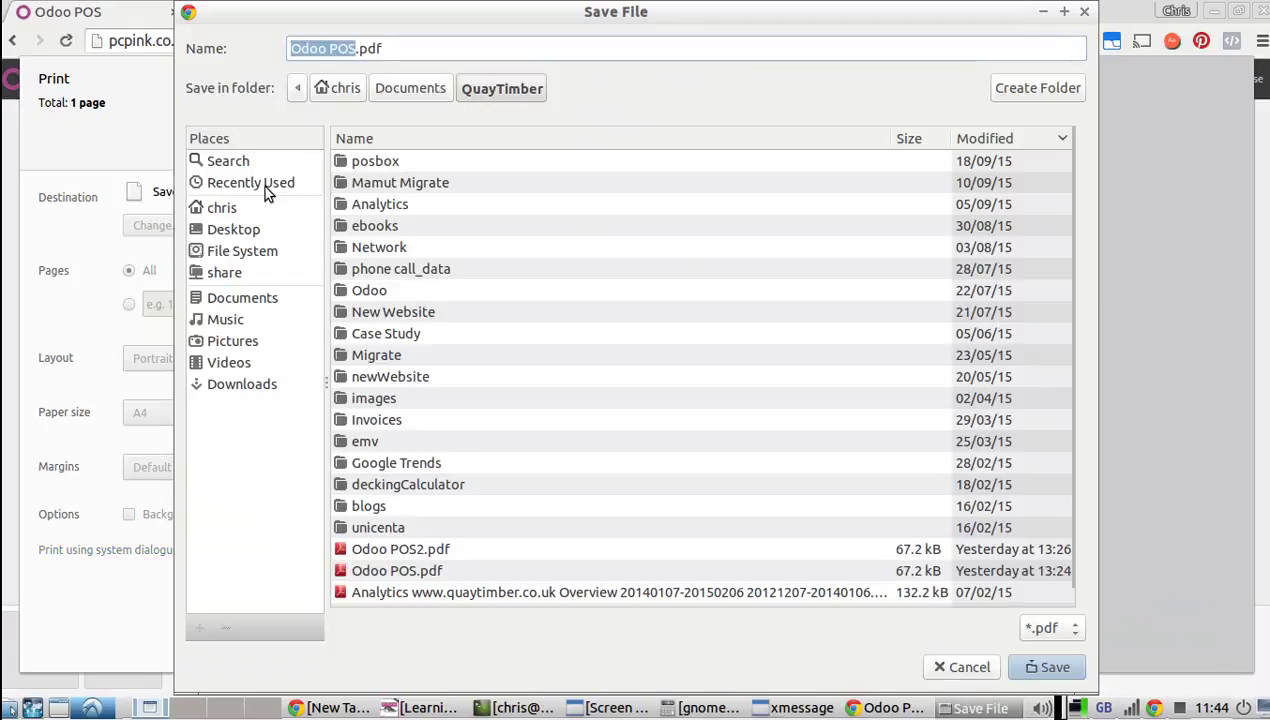
left_click(228, 250)
double_click(366, 157)
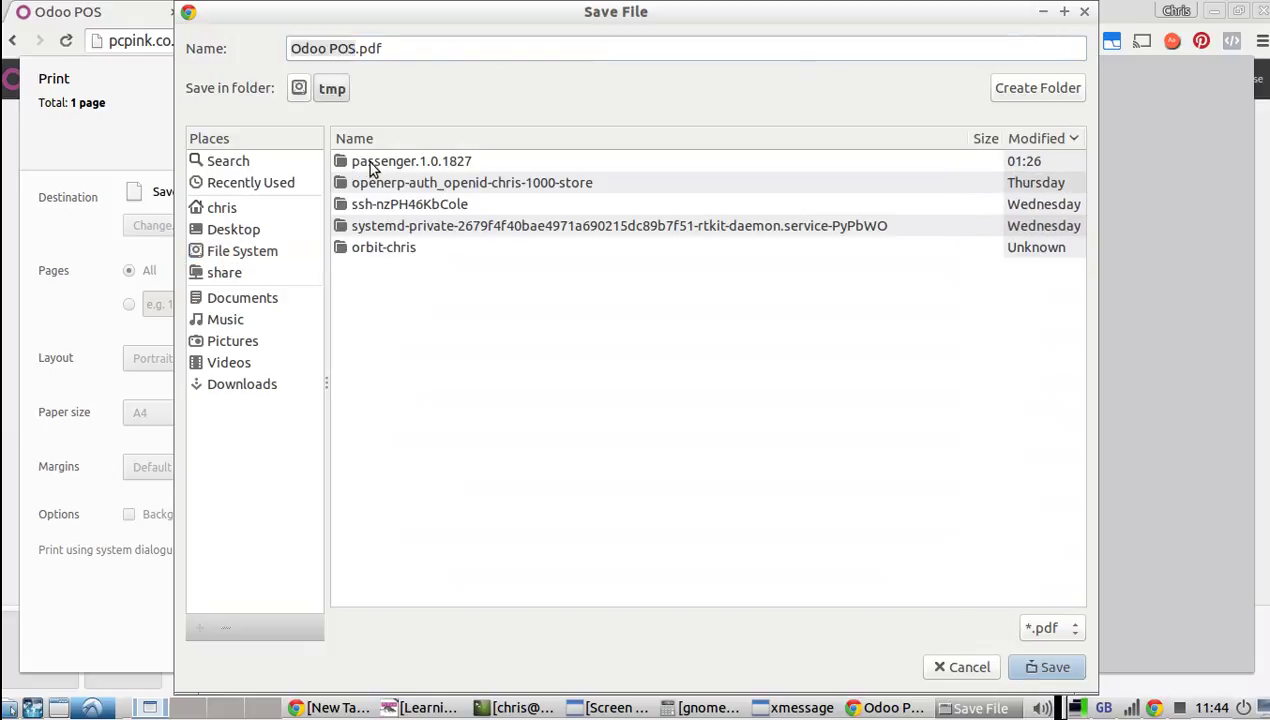
Save Odoo POS.pdf to tmp, then start order 2 with two GLOVE GREY RIGGER gloves (£2.40).
left_click(1050, 668)
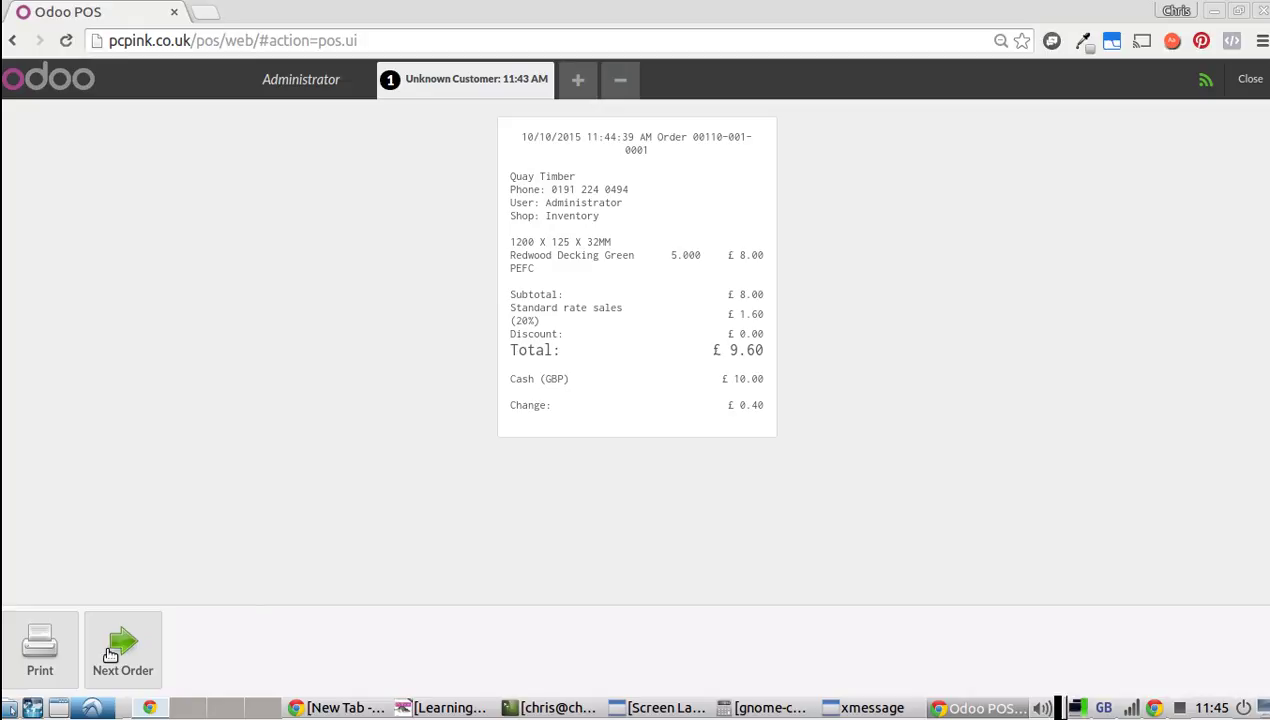
left_click(141, 638)
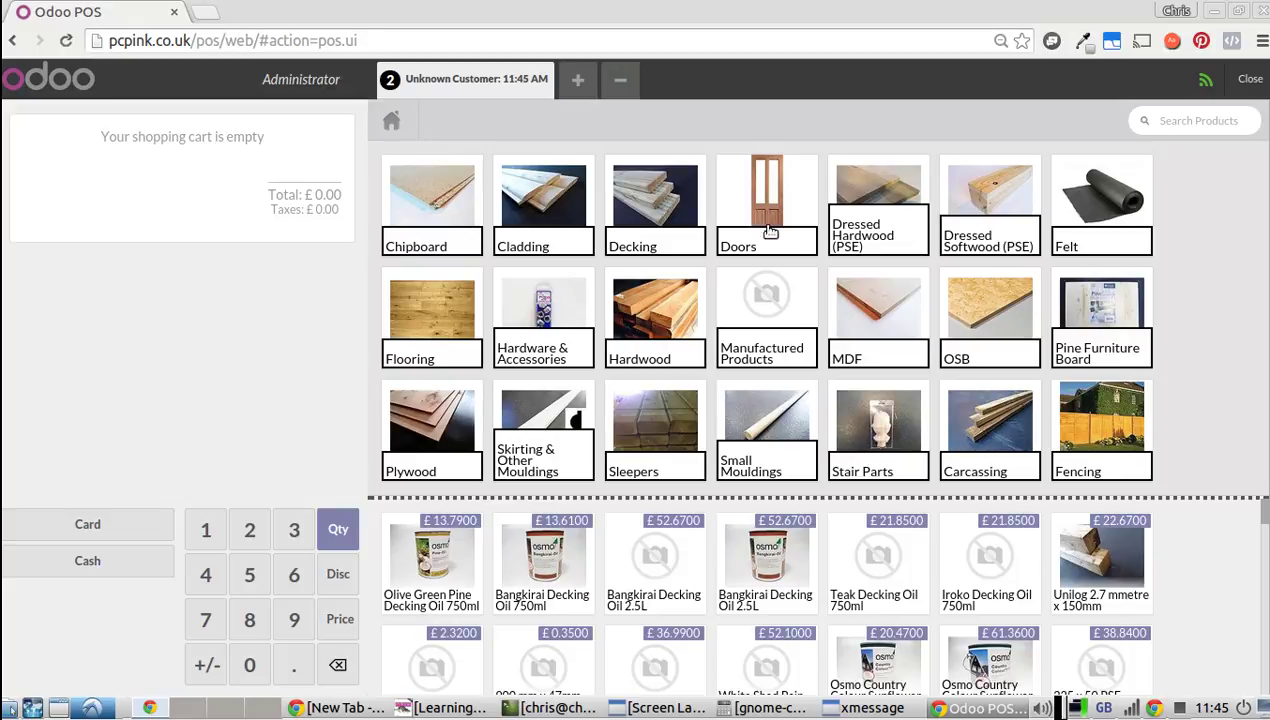
left_click(533, 300)
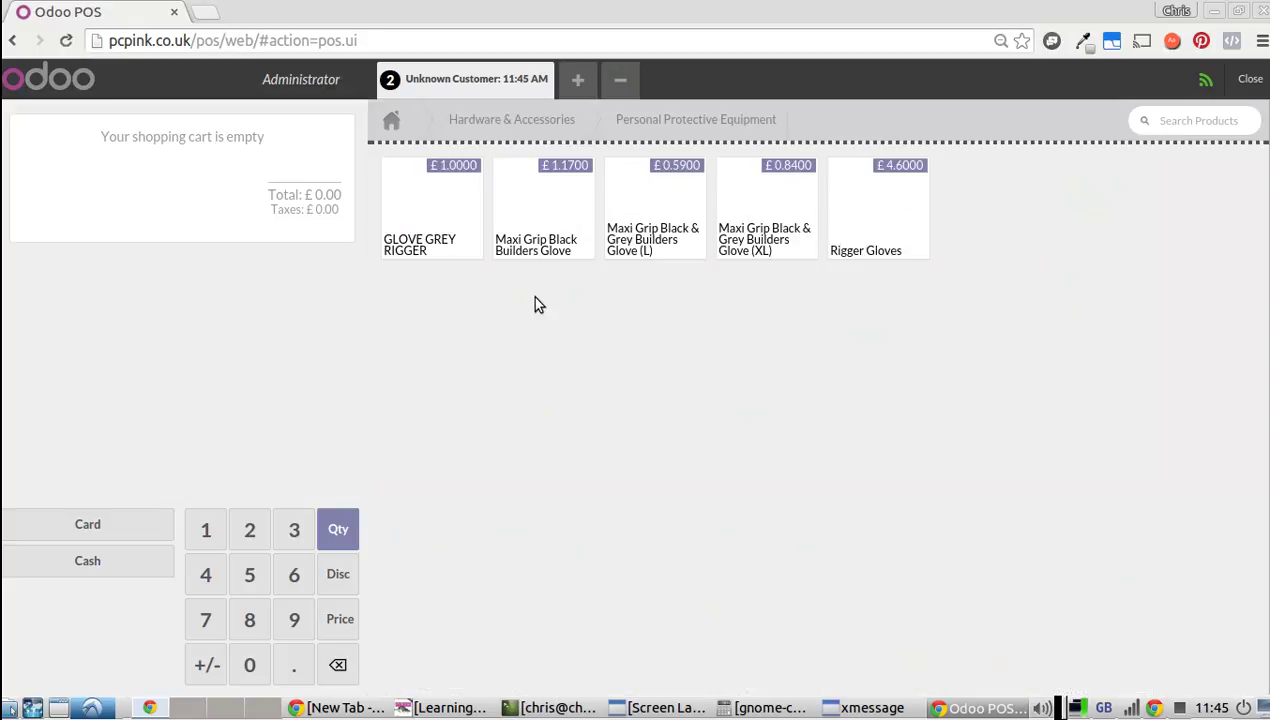
left_click(424, 208)
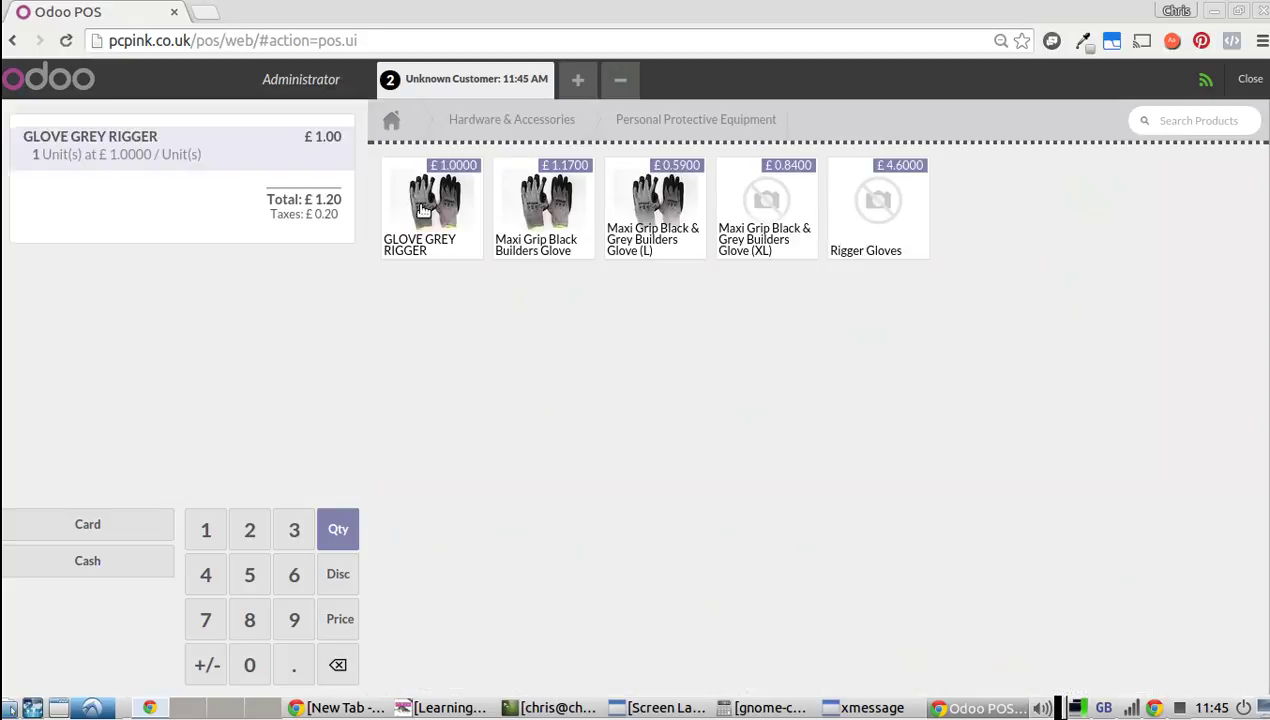
left_click(251, 522)
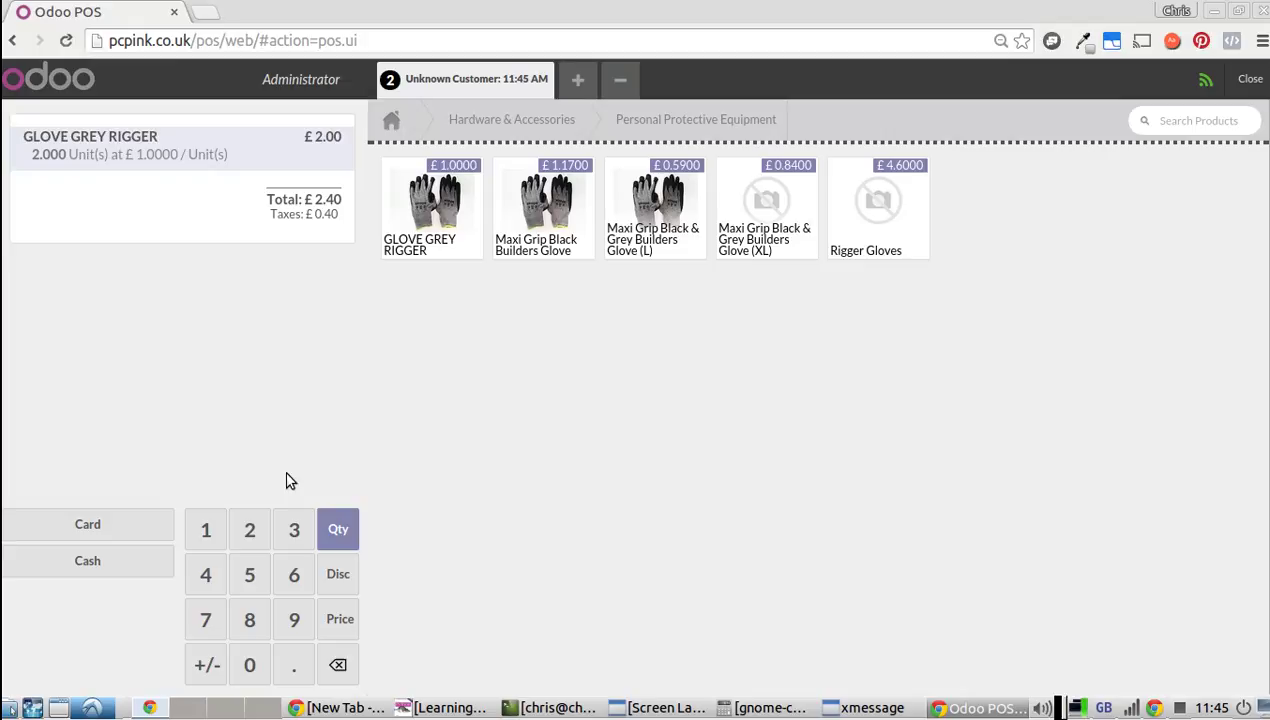
Open a third order with five 75 X 200 Sawn Keruing from Hardwood.
left_click(575, 78)
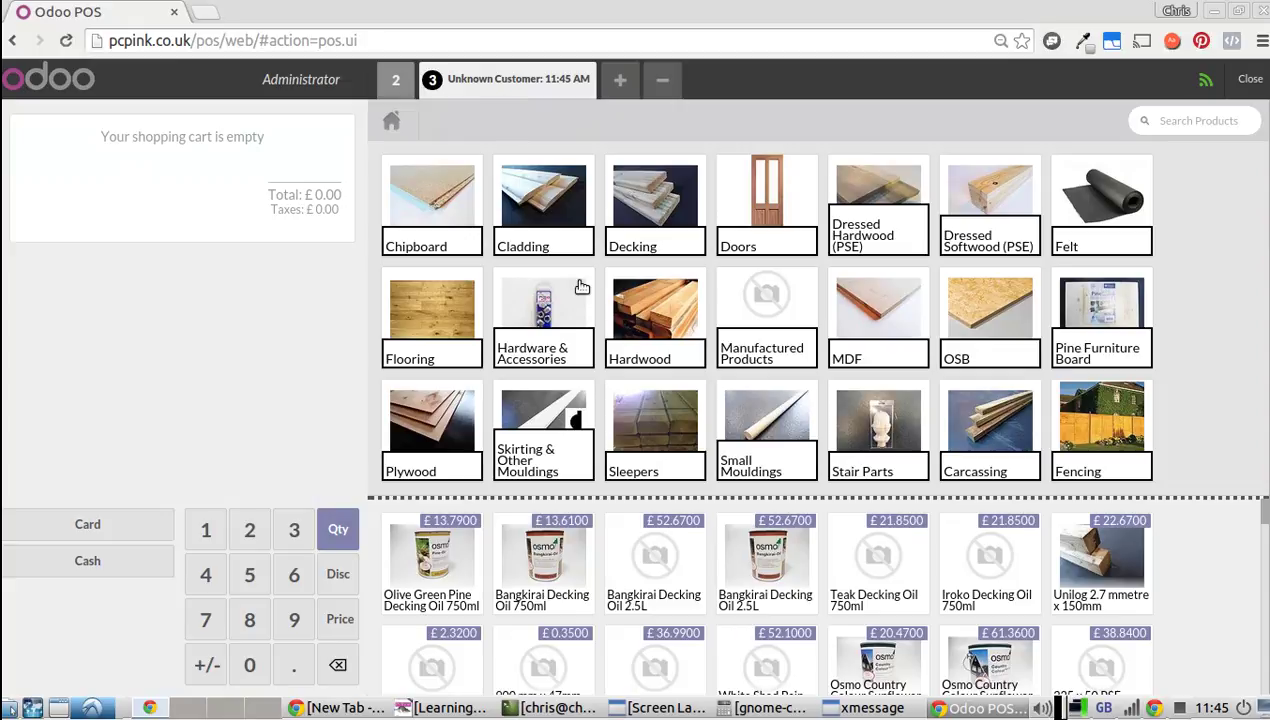
left_click(628, 302)
left_click(432, 247)
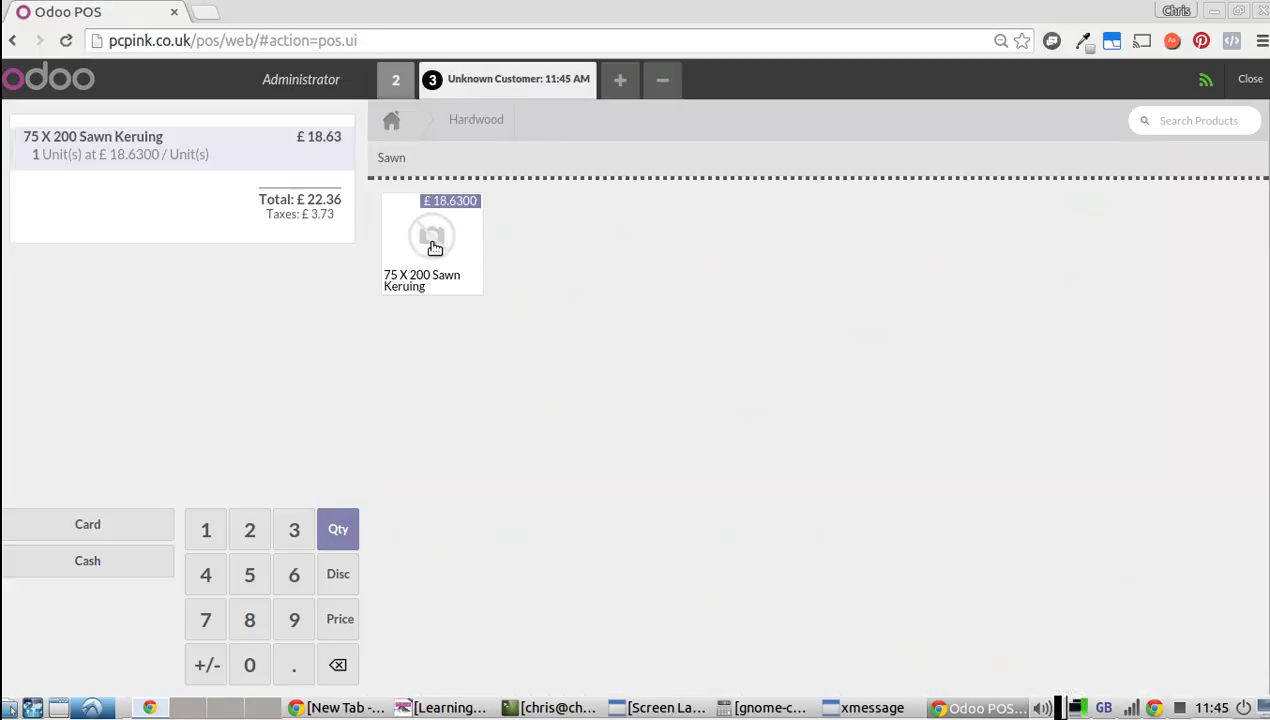
left_click(244, 594)
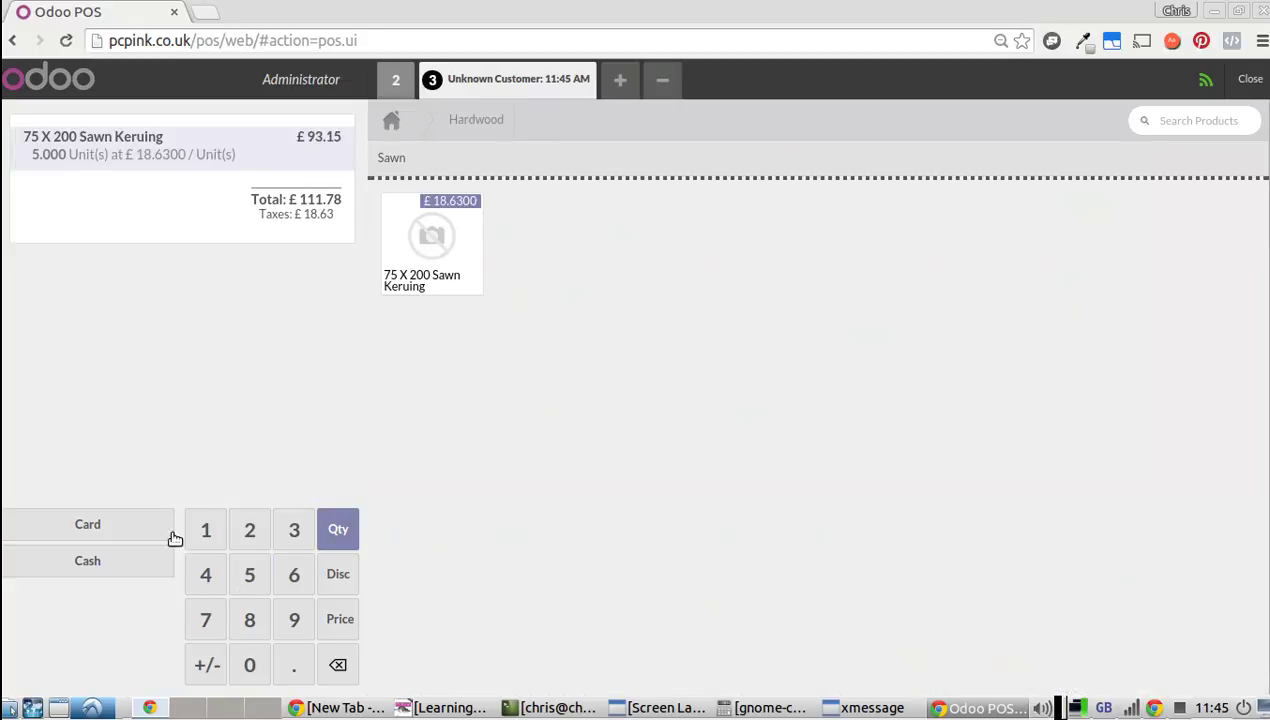
Pay £111.78 by card, validate, and cancel the receipt printing.
left_click(99, 521)
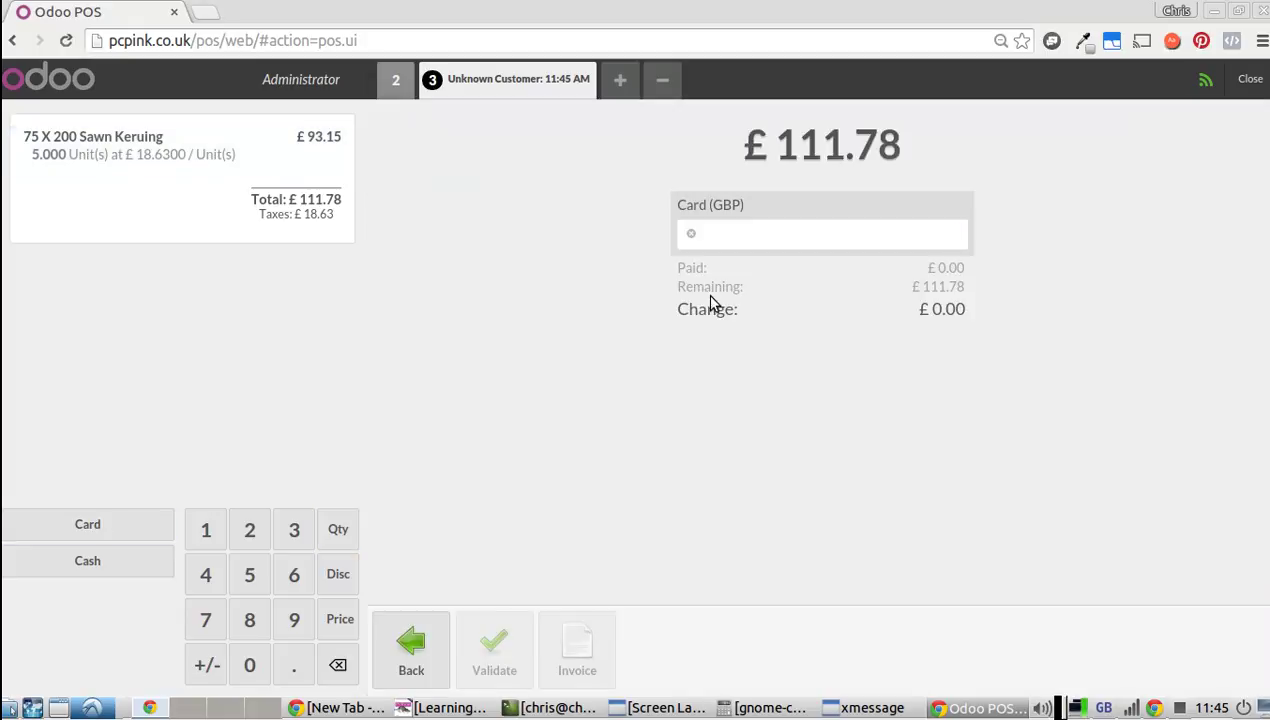
type("111")
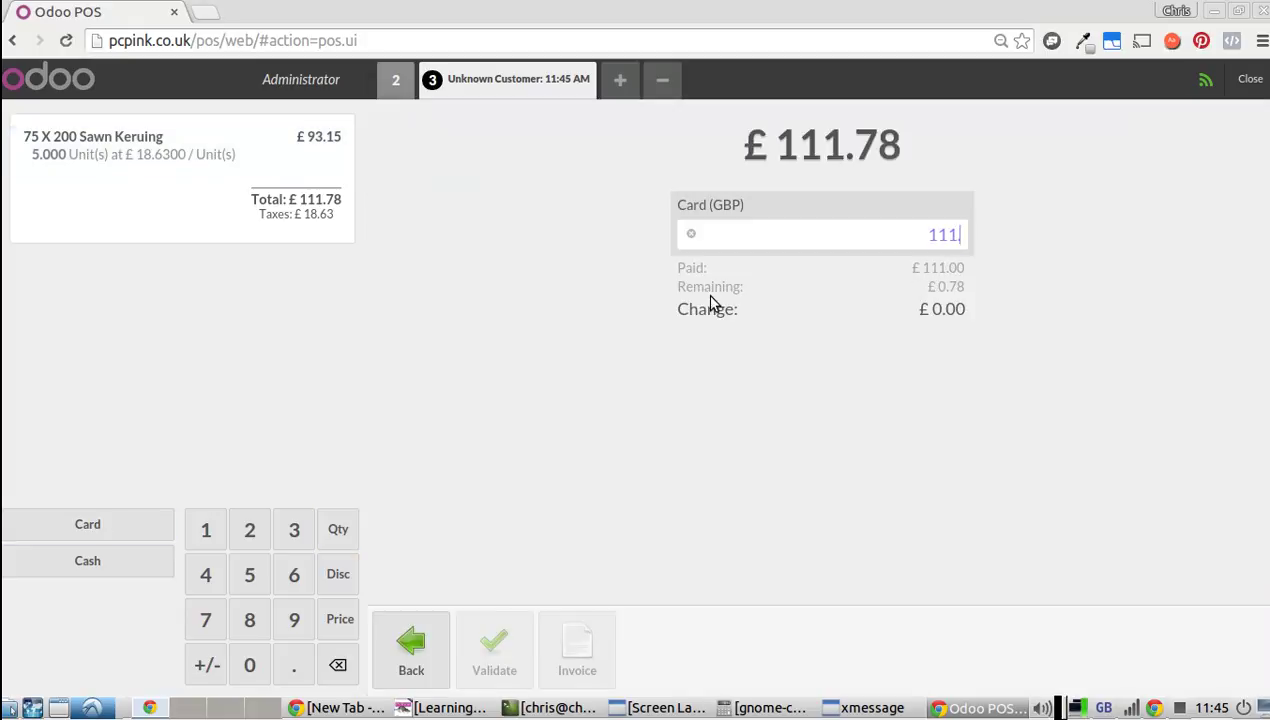
type(".78")
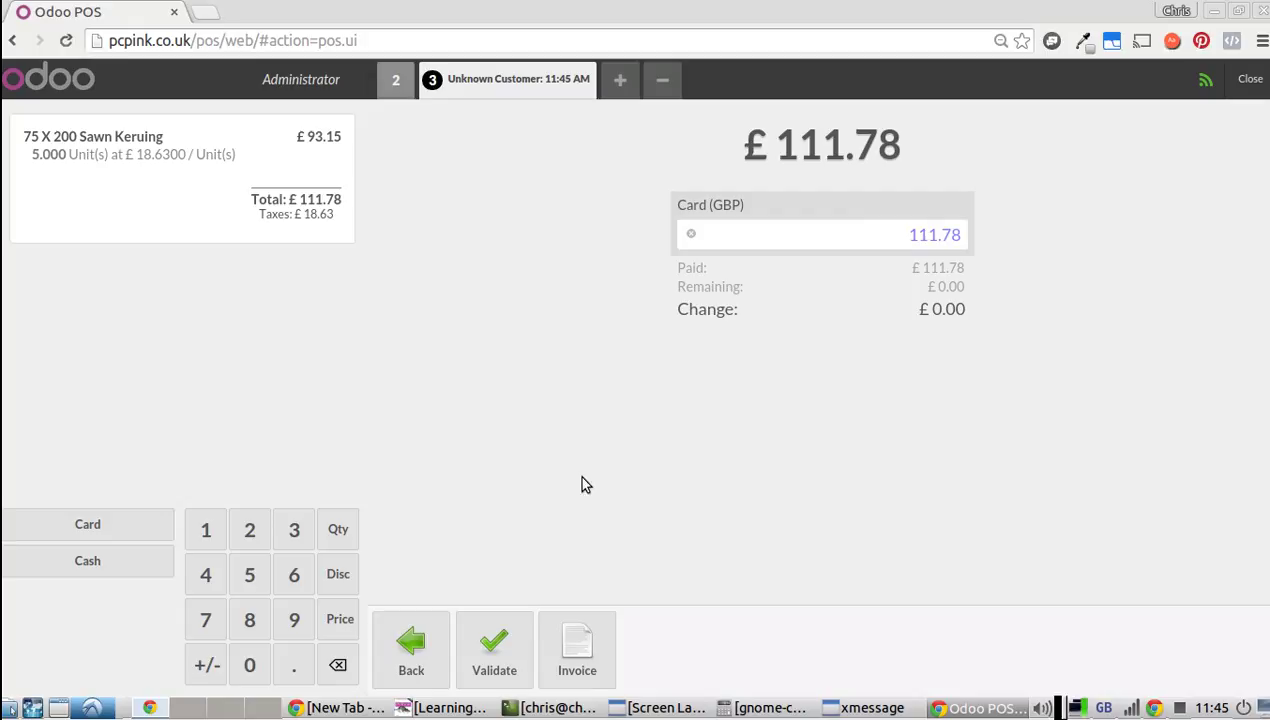
left_click(483, 640)
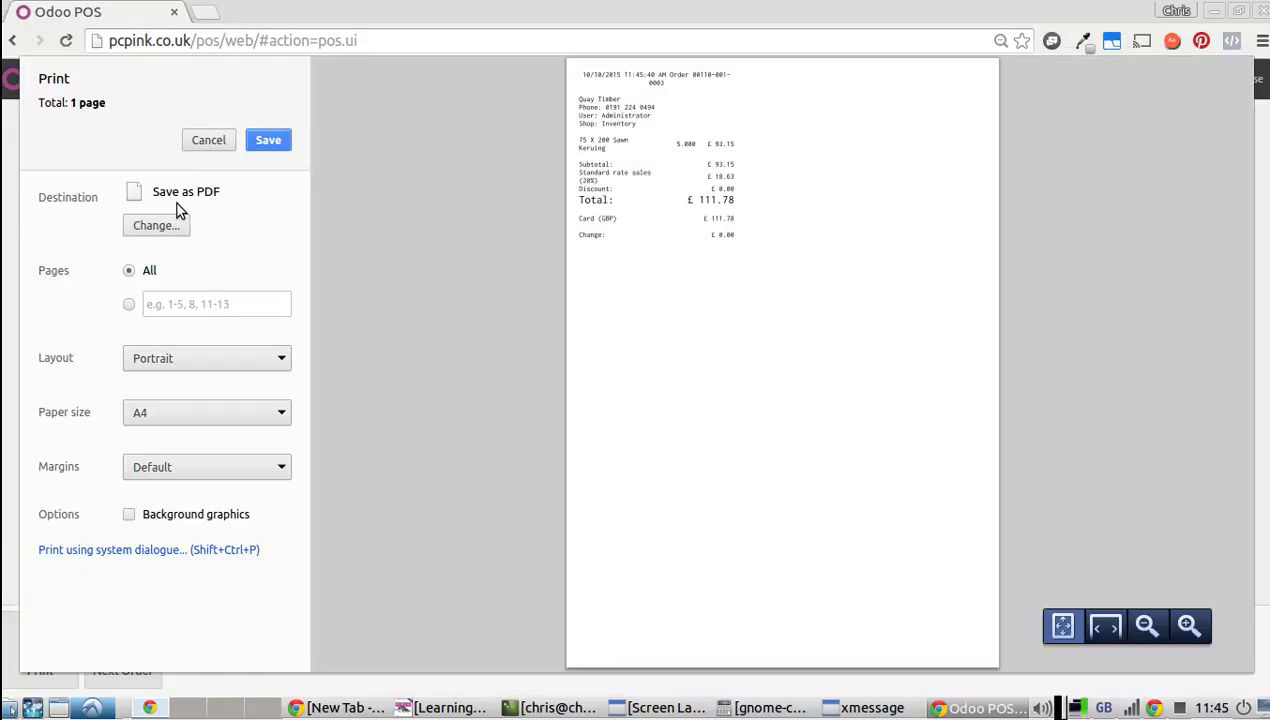
left_click(194, 144)
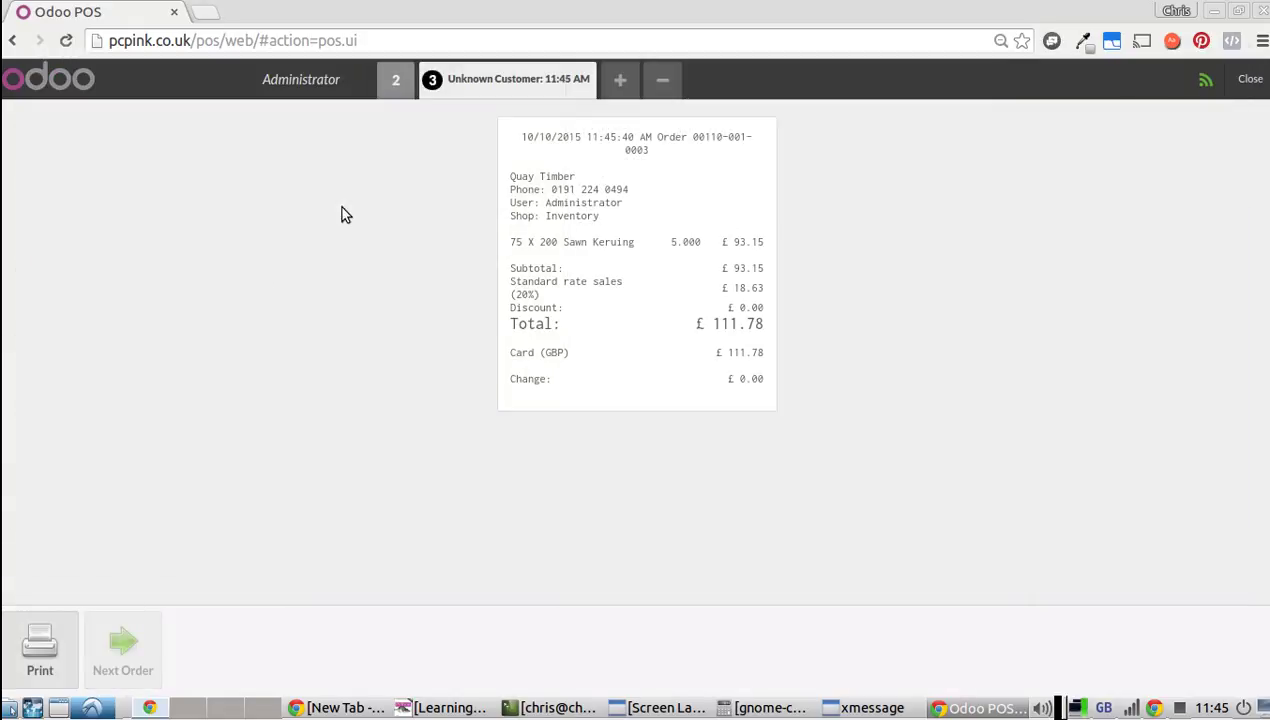
Pay order 2's £2.40 glove sale in cash, dismiss the receipt preview, and start order 4.
left_click(393, 72)
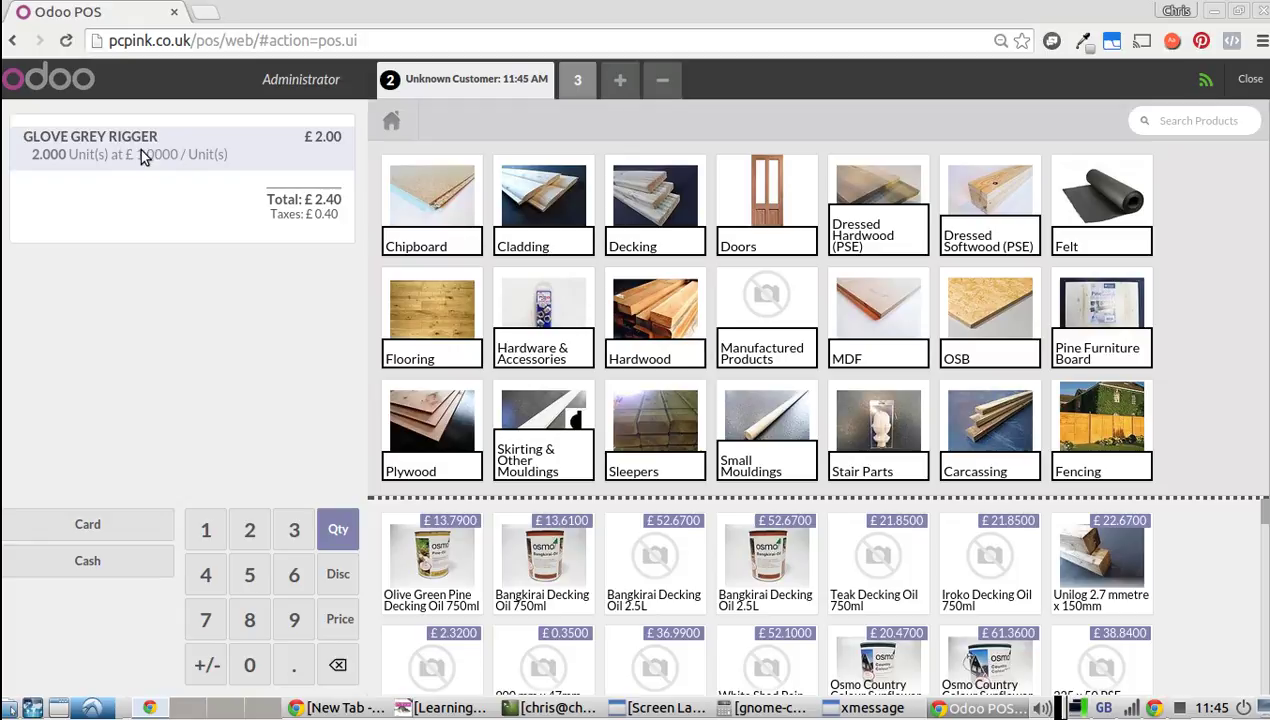
left_click(95, 563)
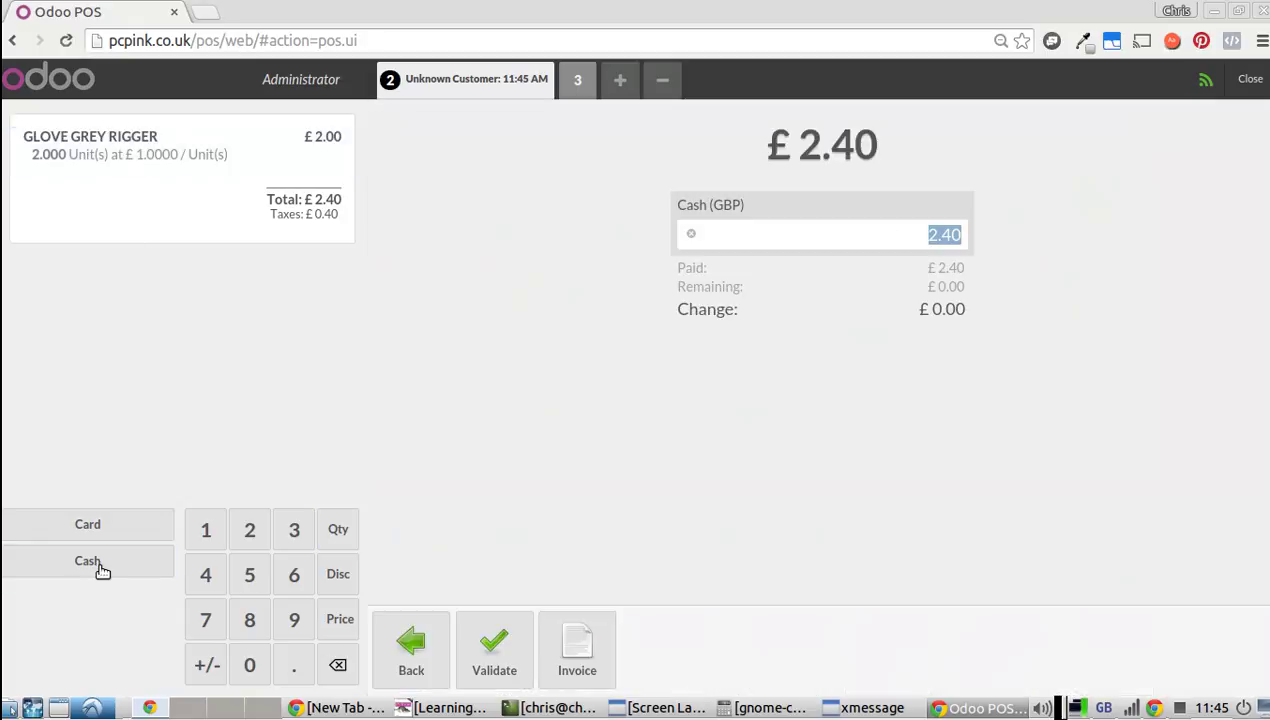
left_click(480, 661)
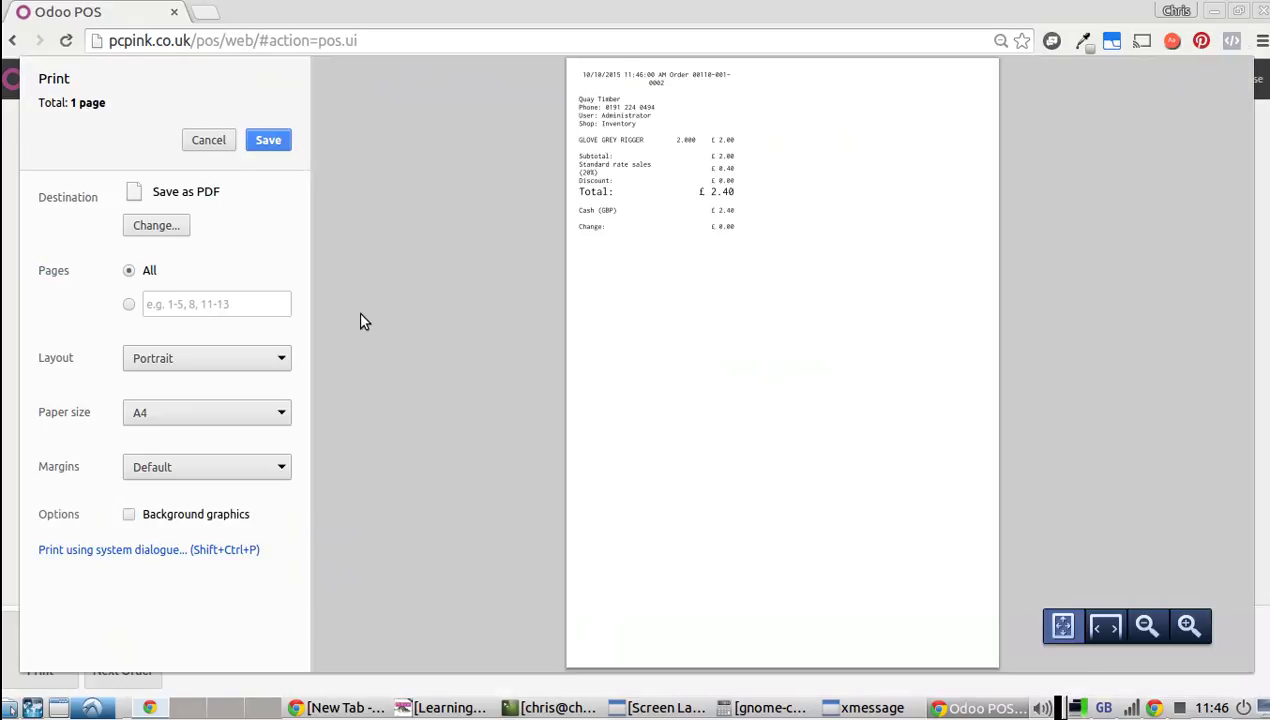
left_click(205, 148)
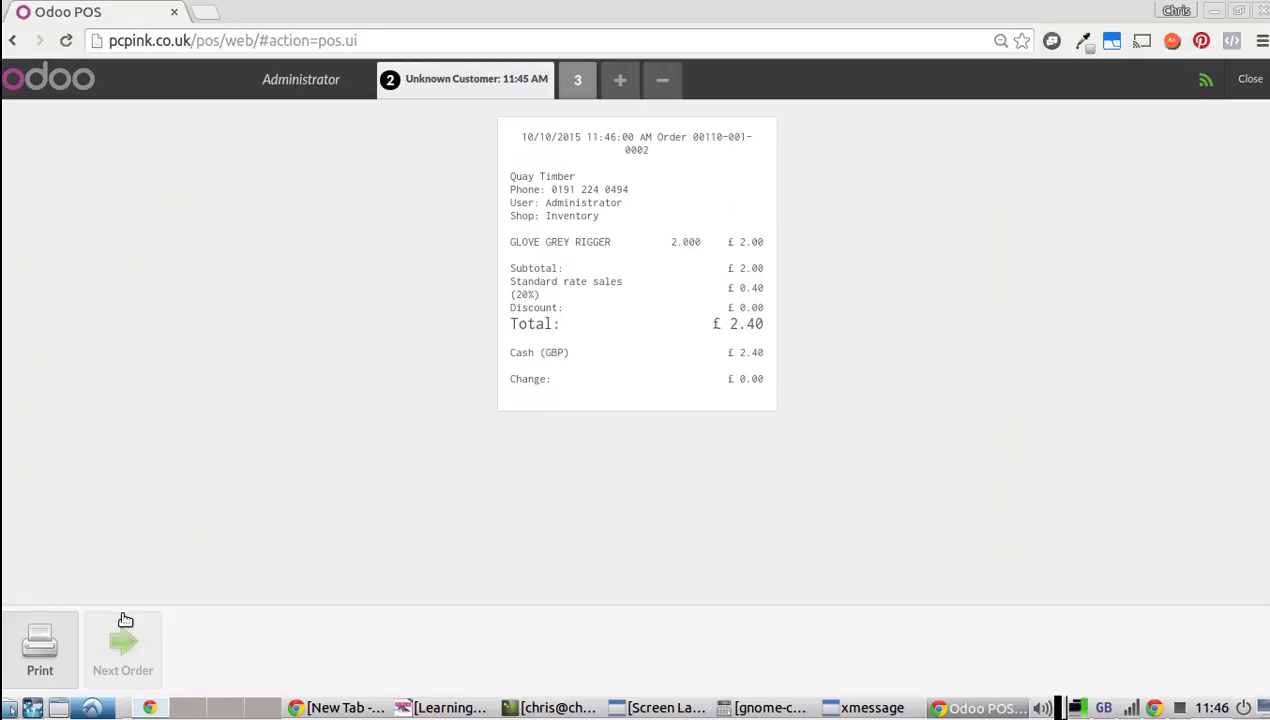
left_click(114, 646)
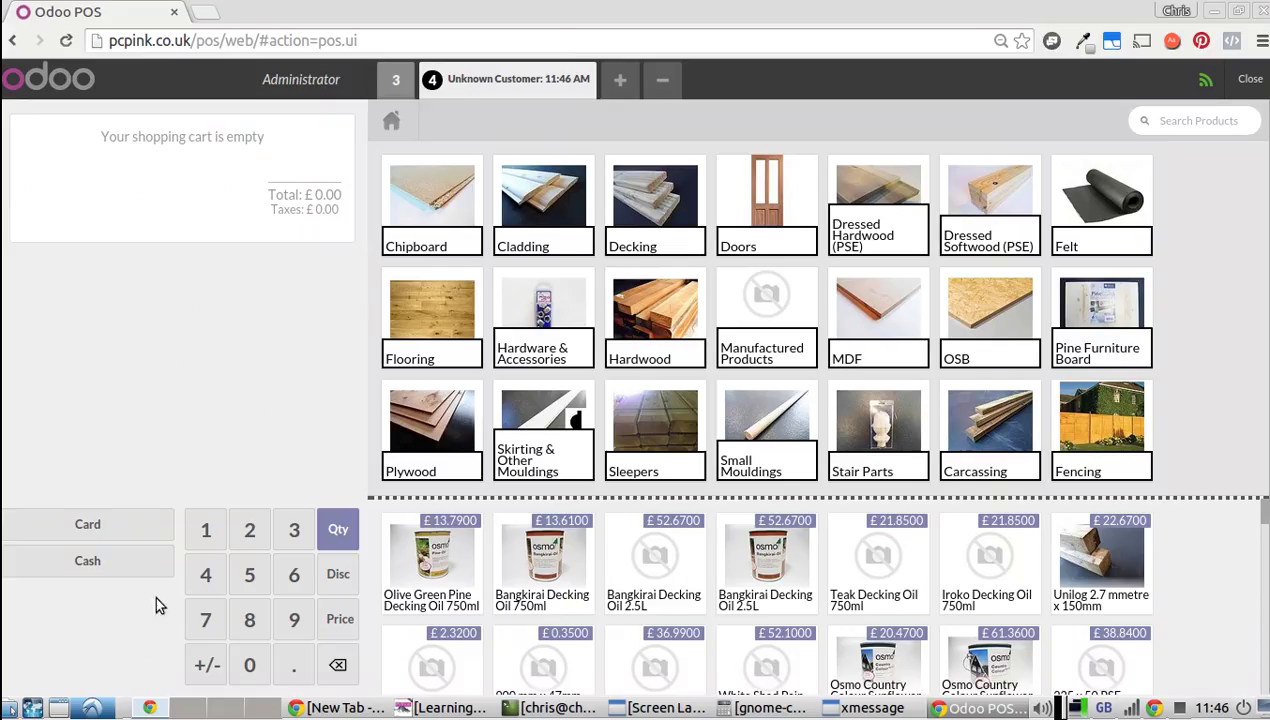
Add 50 units of 150 x 25mm u/s Larch T&G Flooring from Flooring > Floorboards, totalling £231.60.
left_click(618, 296)
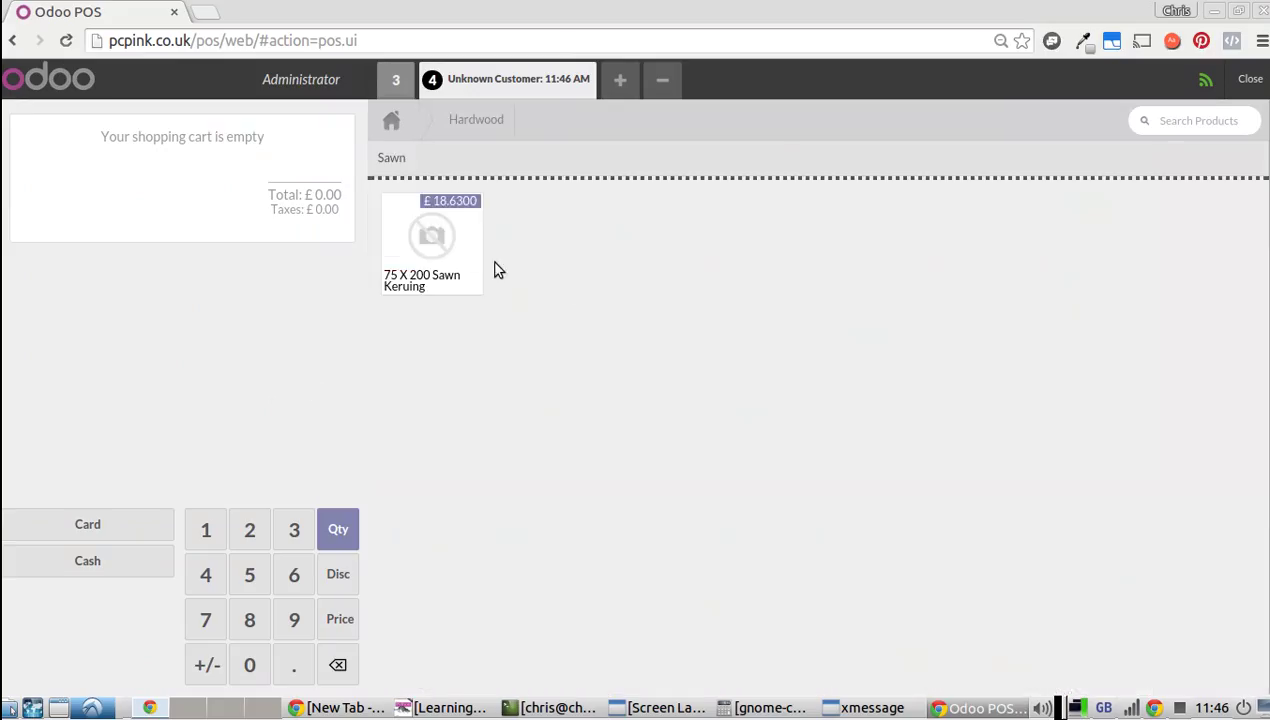
left_click(393, 122)
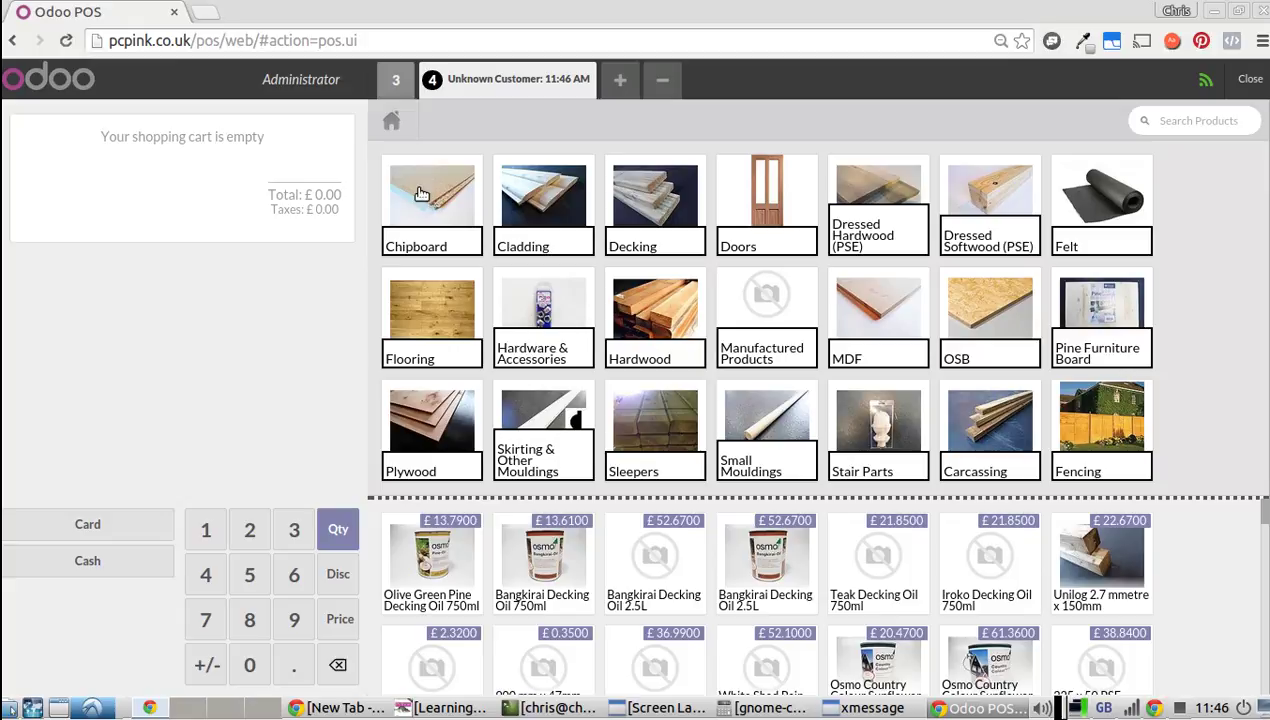
left_click(420, 355)
left_click(440, 236)
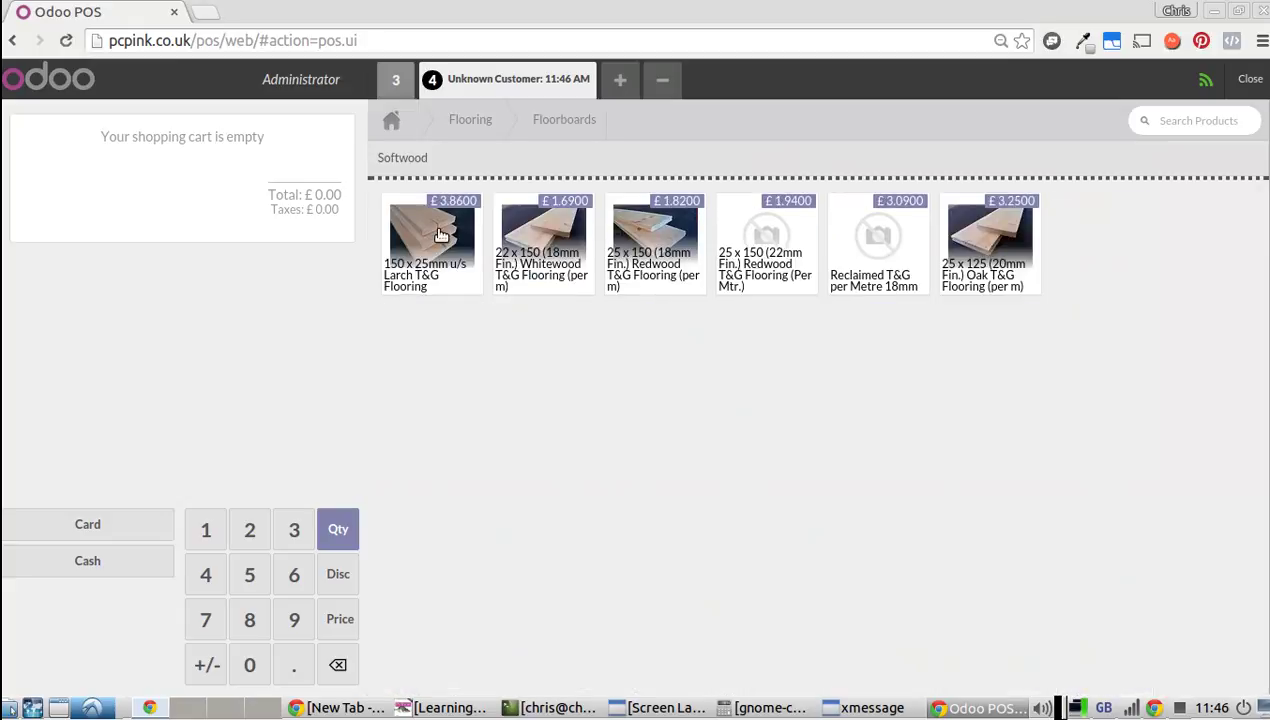
left_click(415, 254)
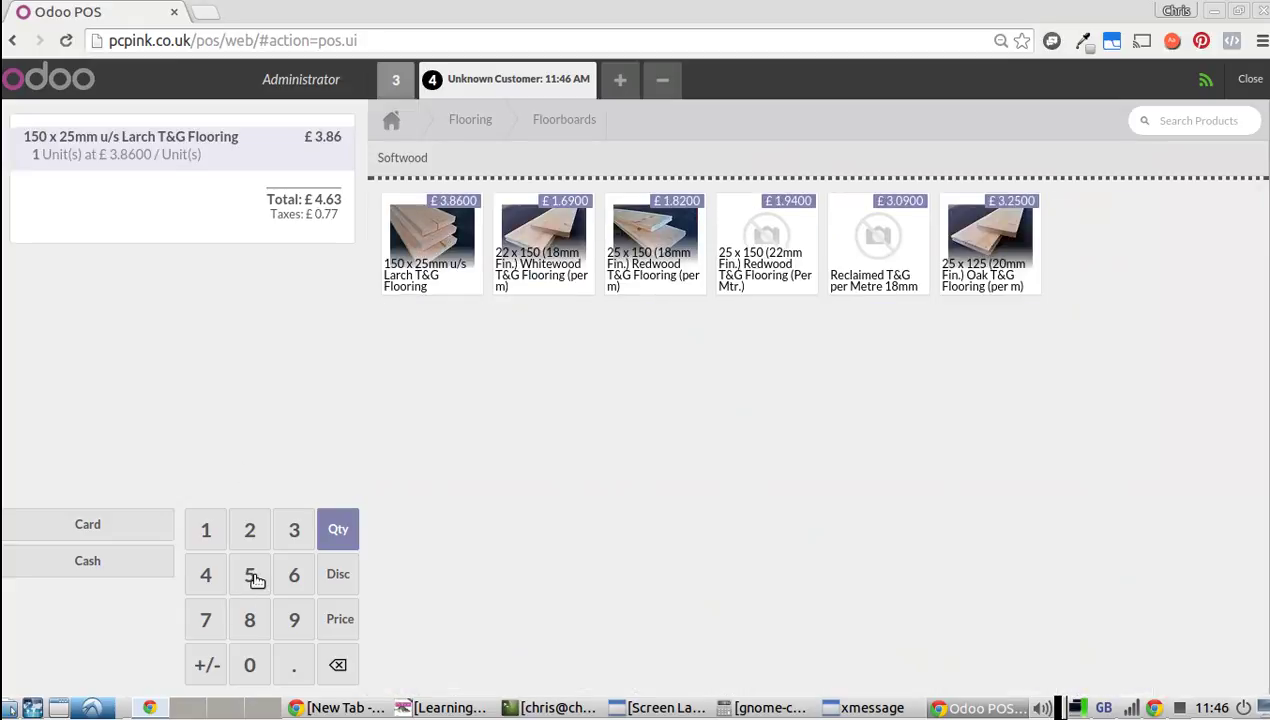
left_click(255, 577)
left_click(250, 664)
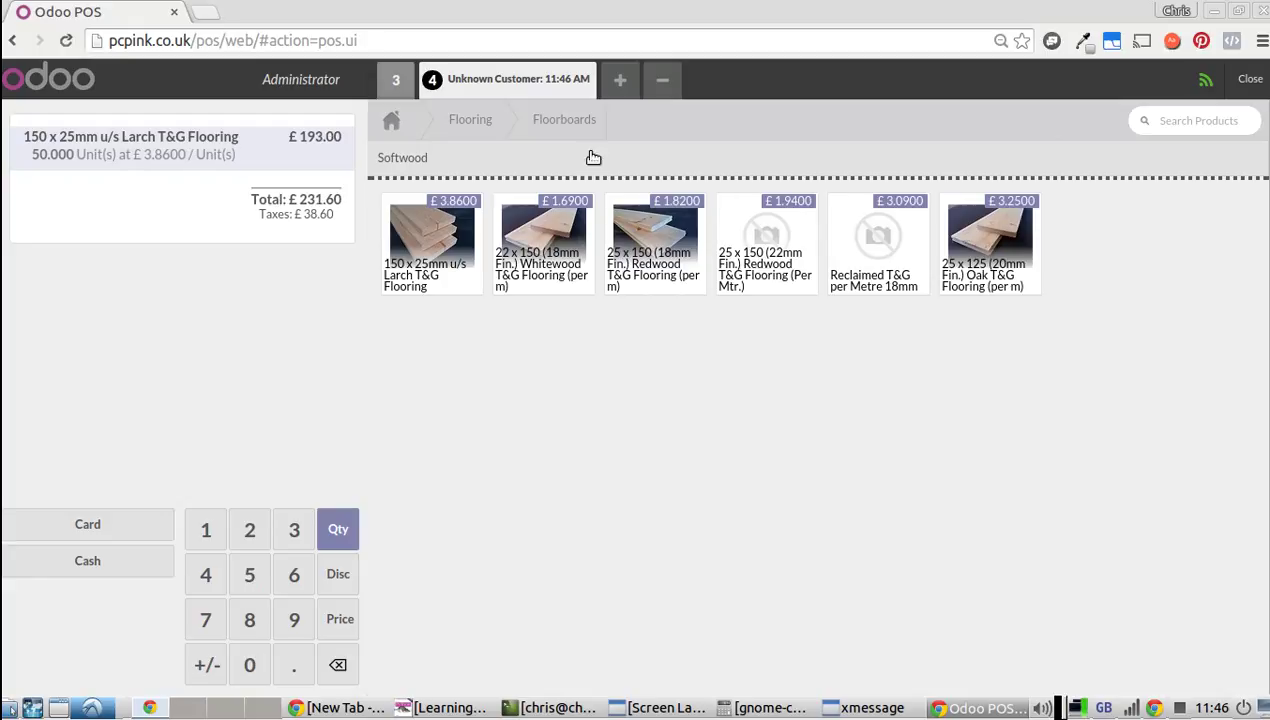
Destroy order 4 with its Larch flooring and start an empty order 5.
left_click(662, 81)
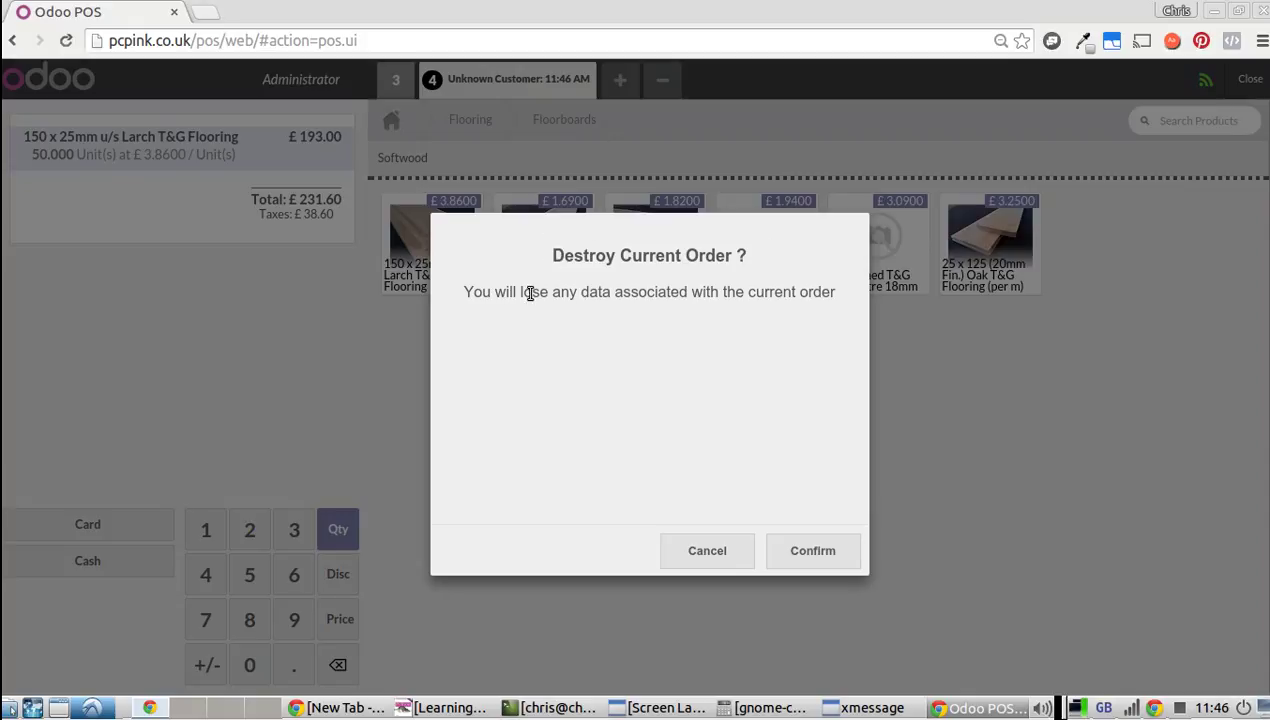
left_click(811, 555)
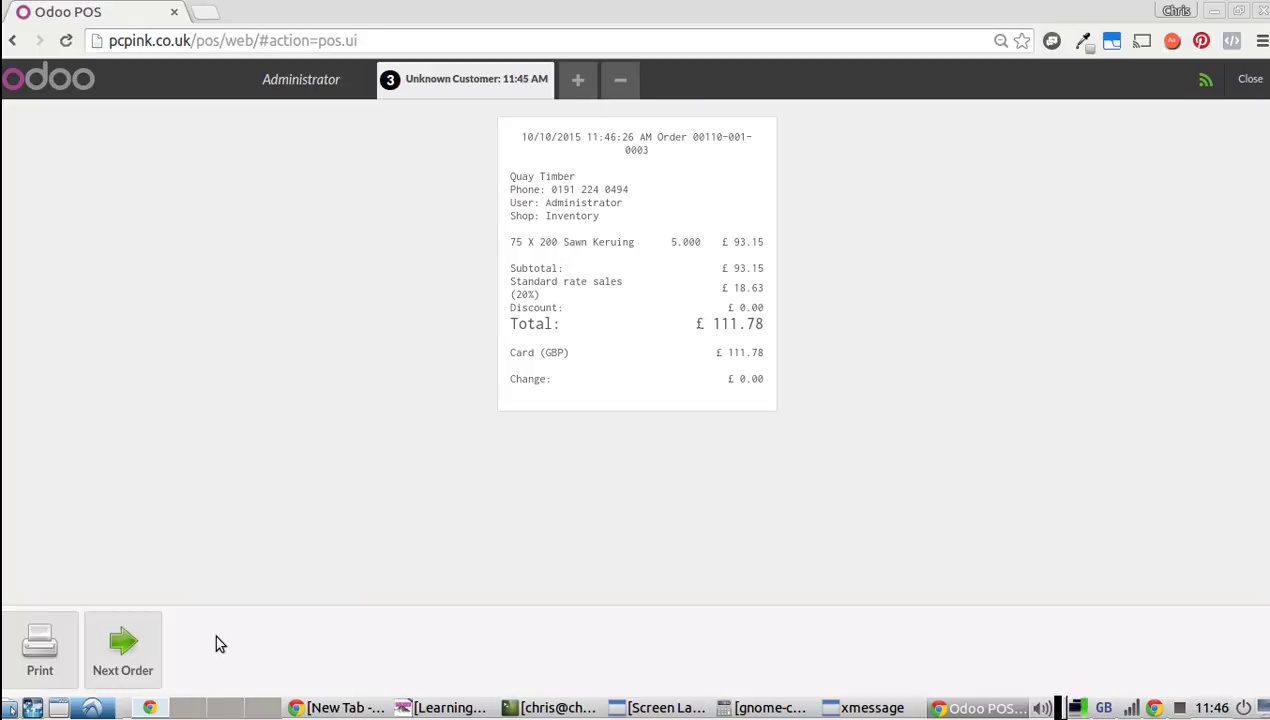
left_click(123, 645)
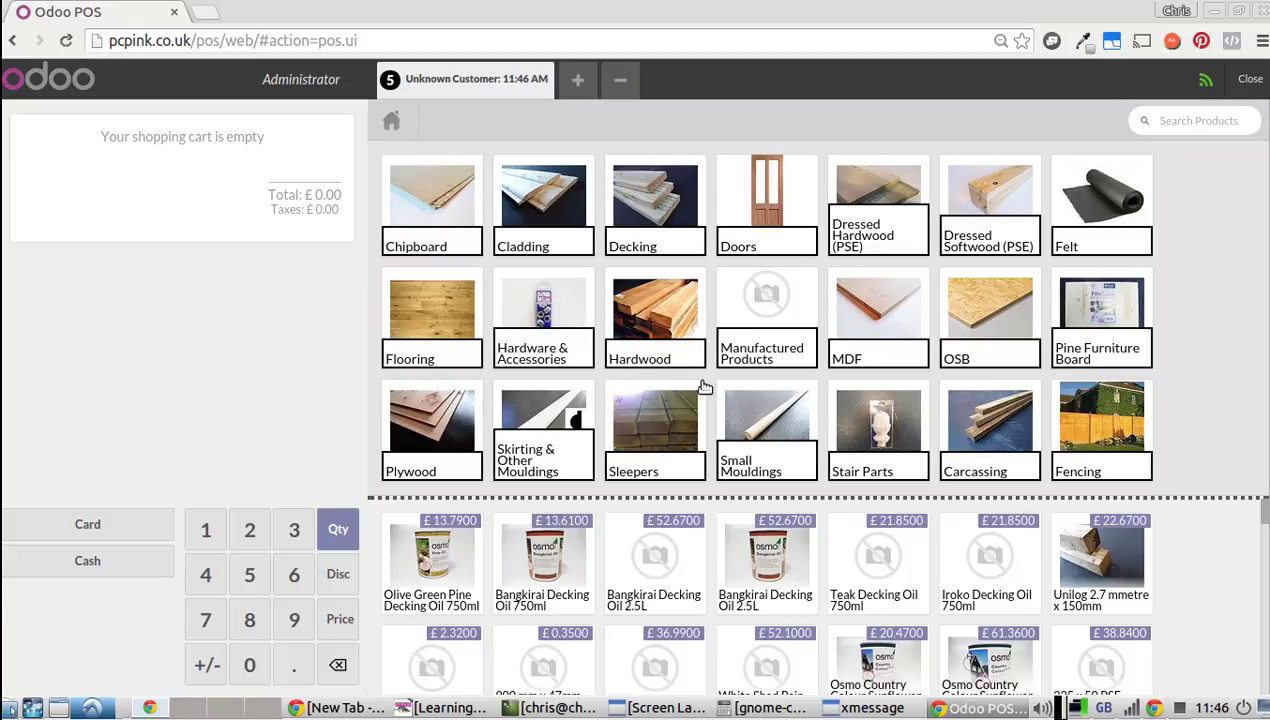
Browse Fencing > Fence Panels and add one Treated Lap Panel 6x4 (£18.42).
left_click(1102, 408)
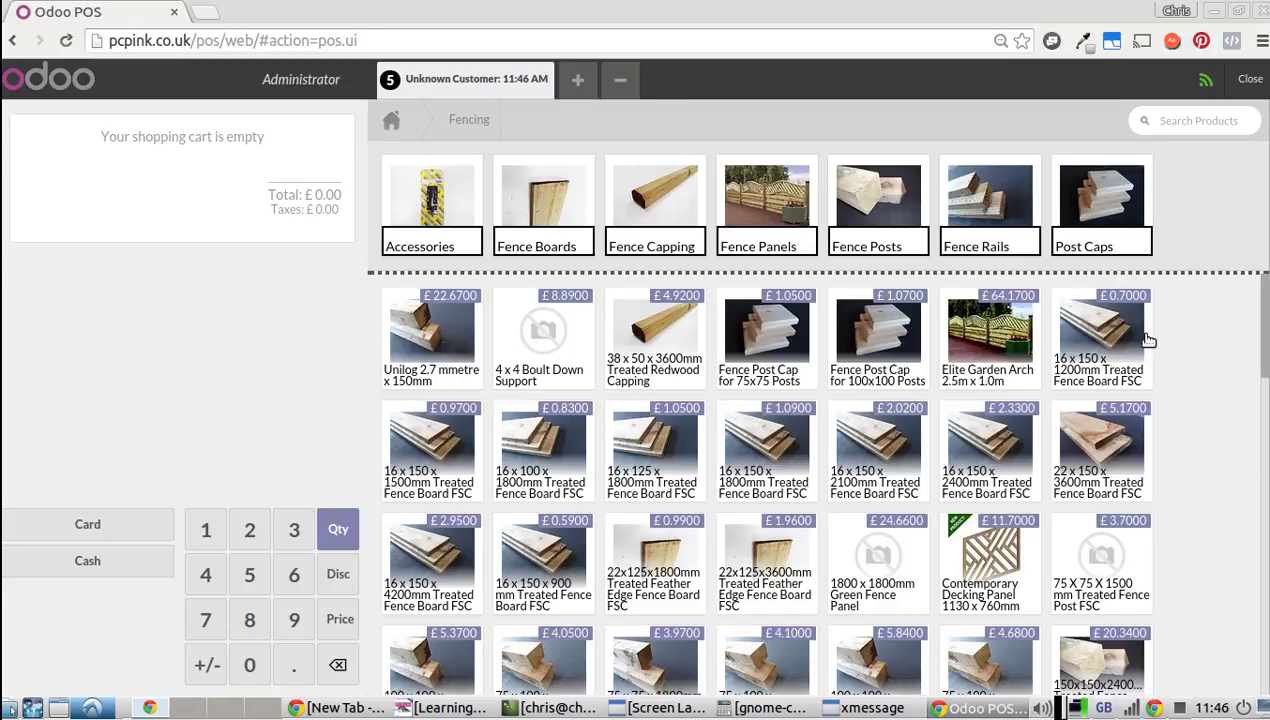
left_click_drag(1266, 306, 1266, 305)
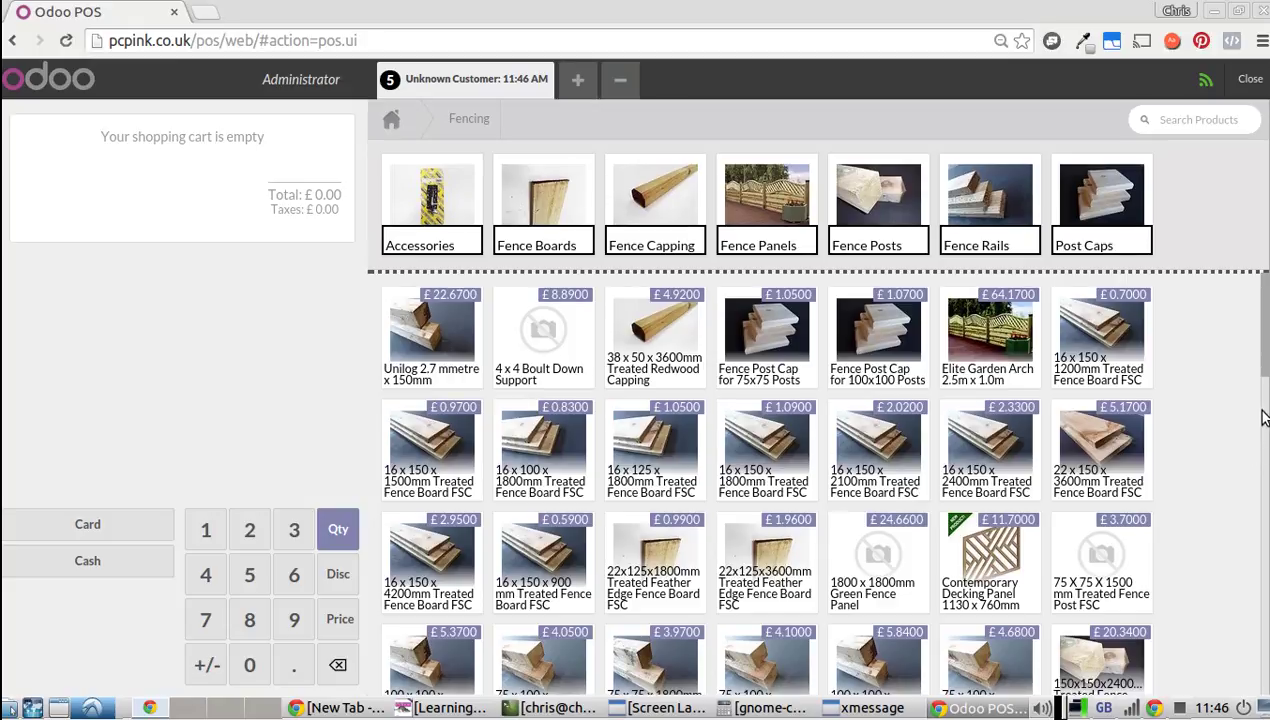
left_click(1265, 415)
left_click_drag(1266, 360, 1187, 351)
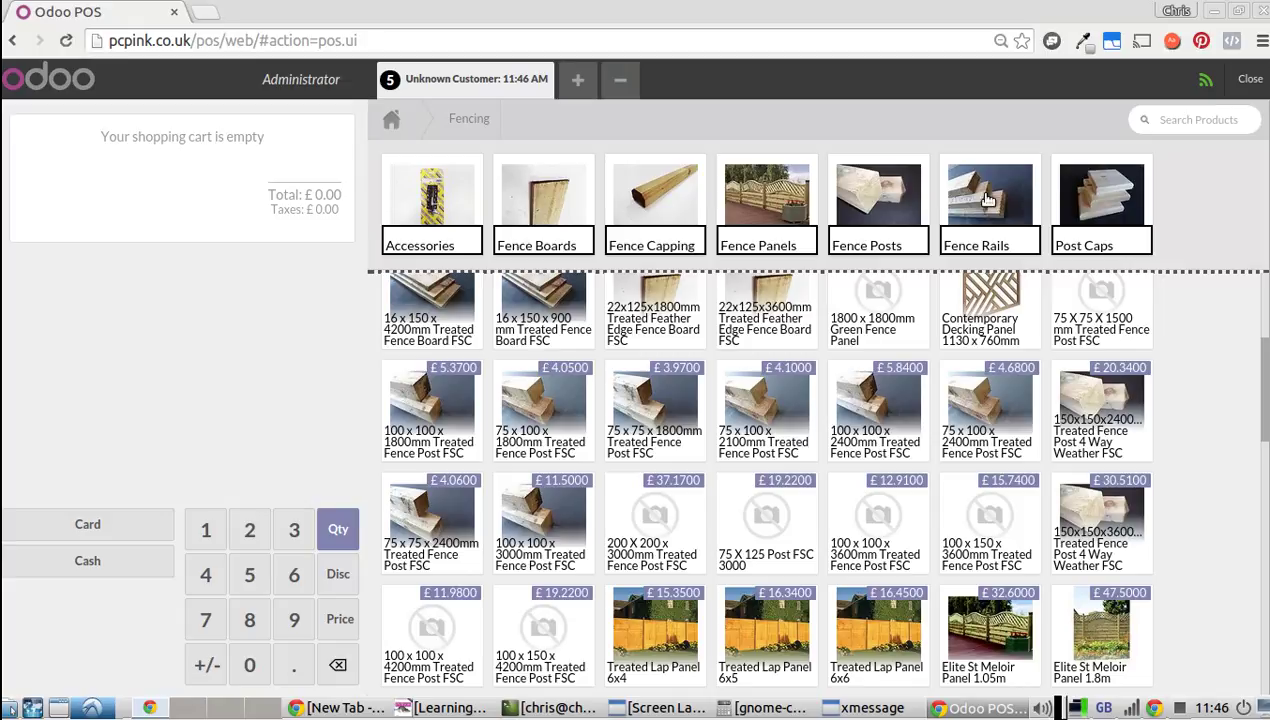
left_click(744, 200)
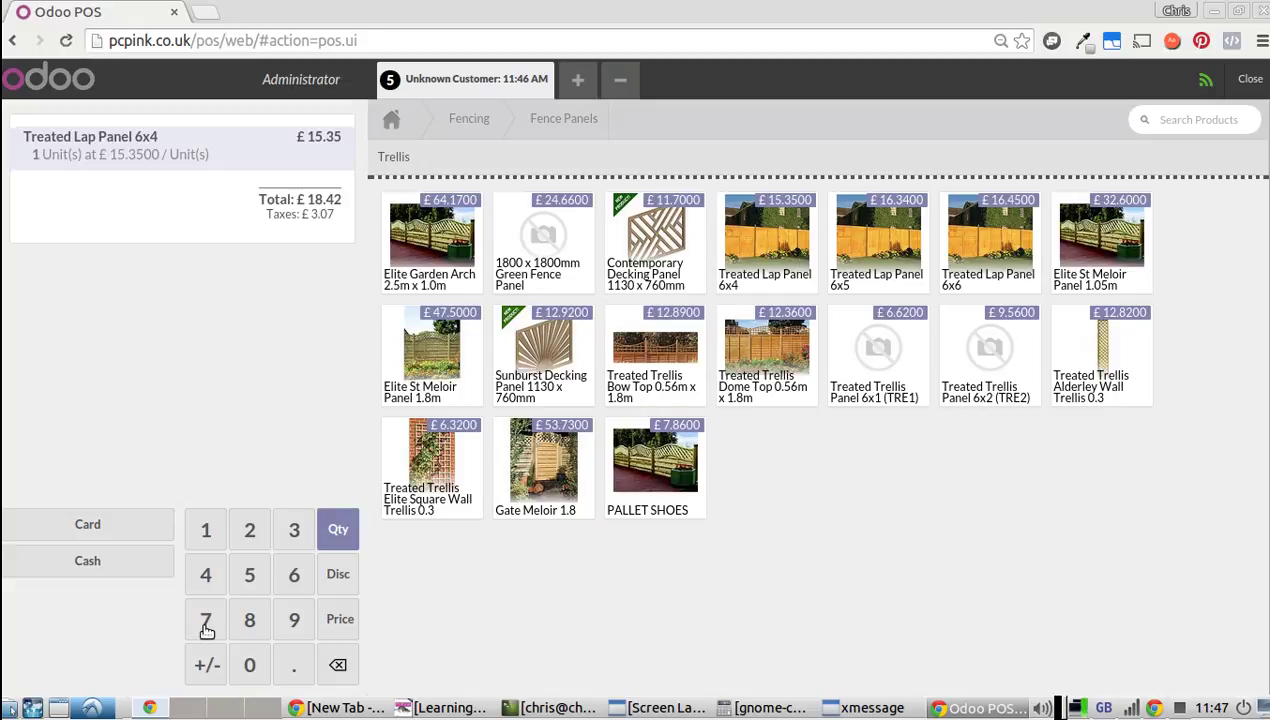
Set the Treated Lap Panel quantity to 4 (£73.68), then discard a trial card payment.
left_click(206, 575)
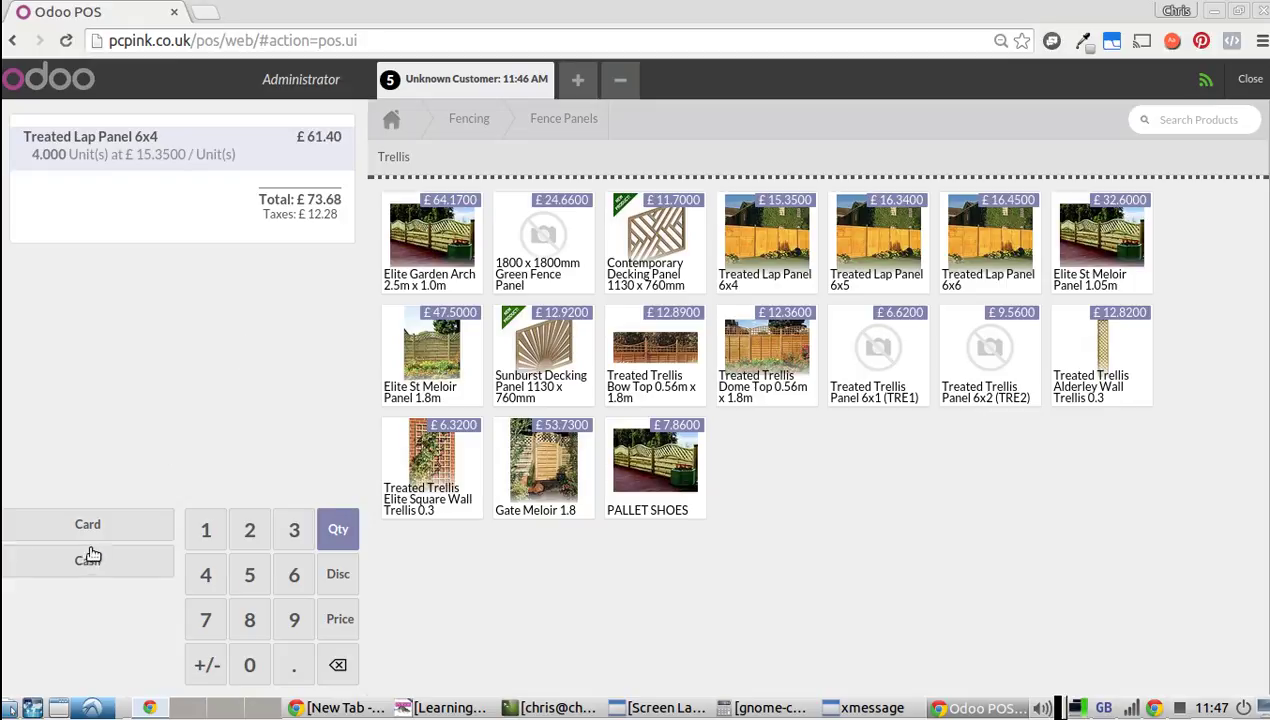
left_click(90, 528)
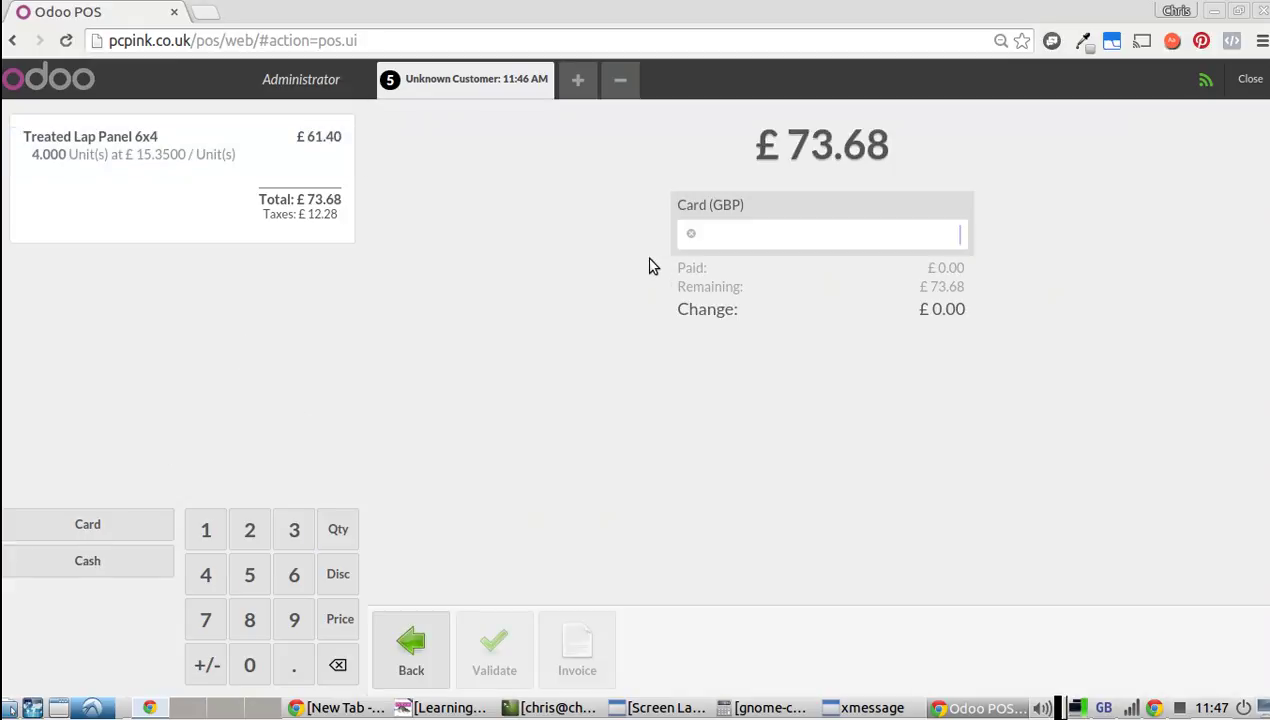
type("73.68")
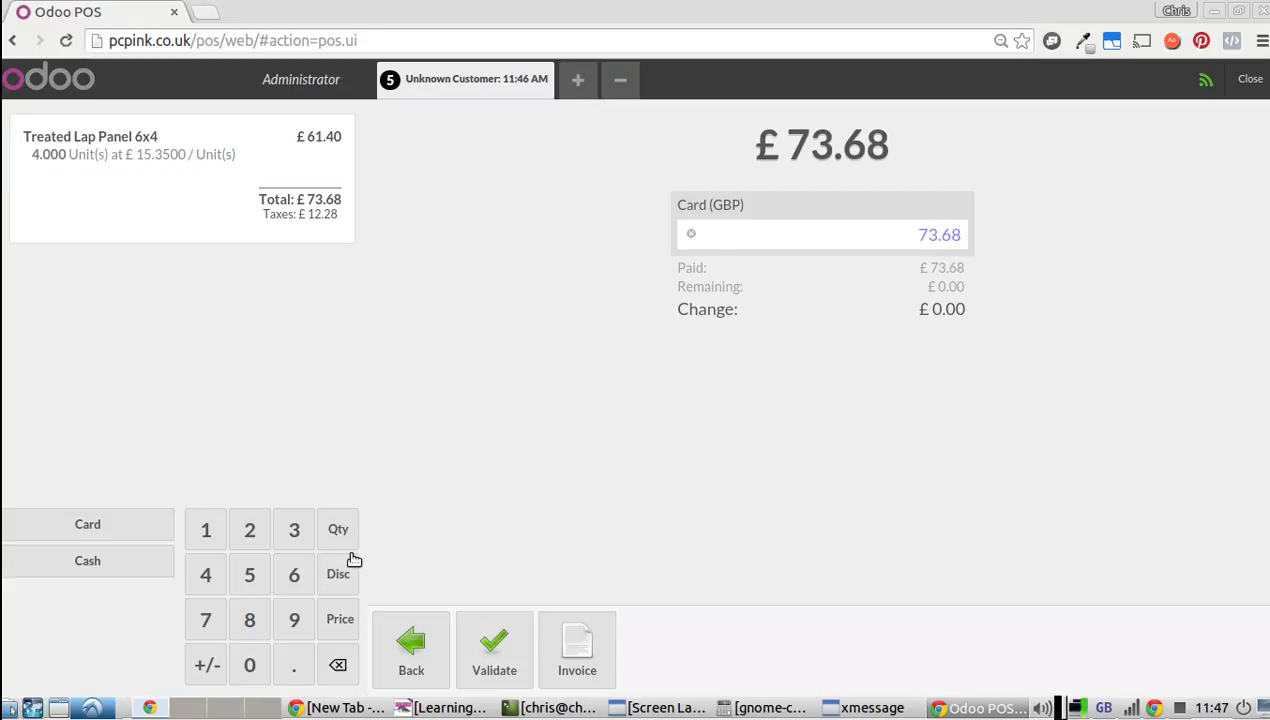
left_click(337, 578)
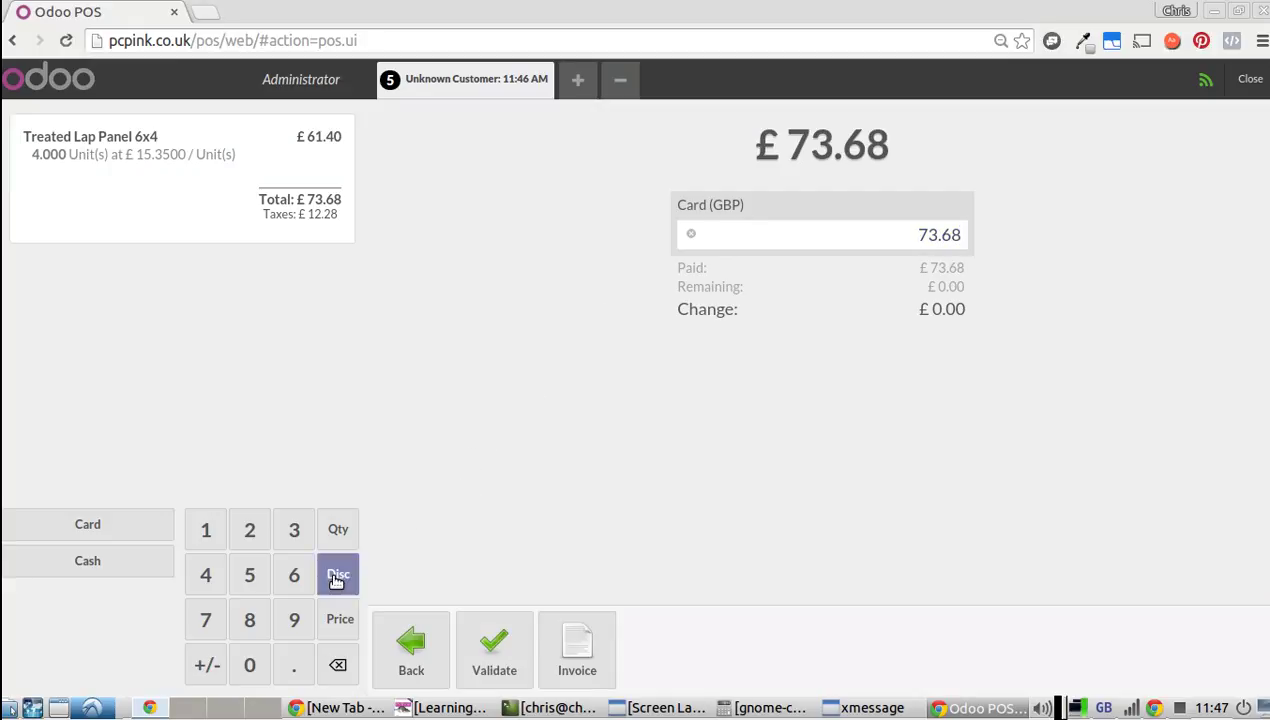
left_click(247, 578)
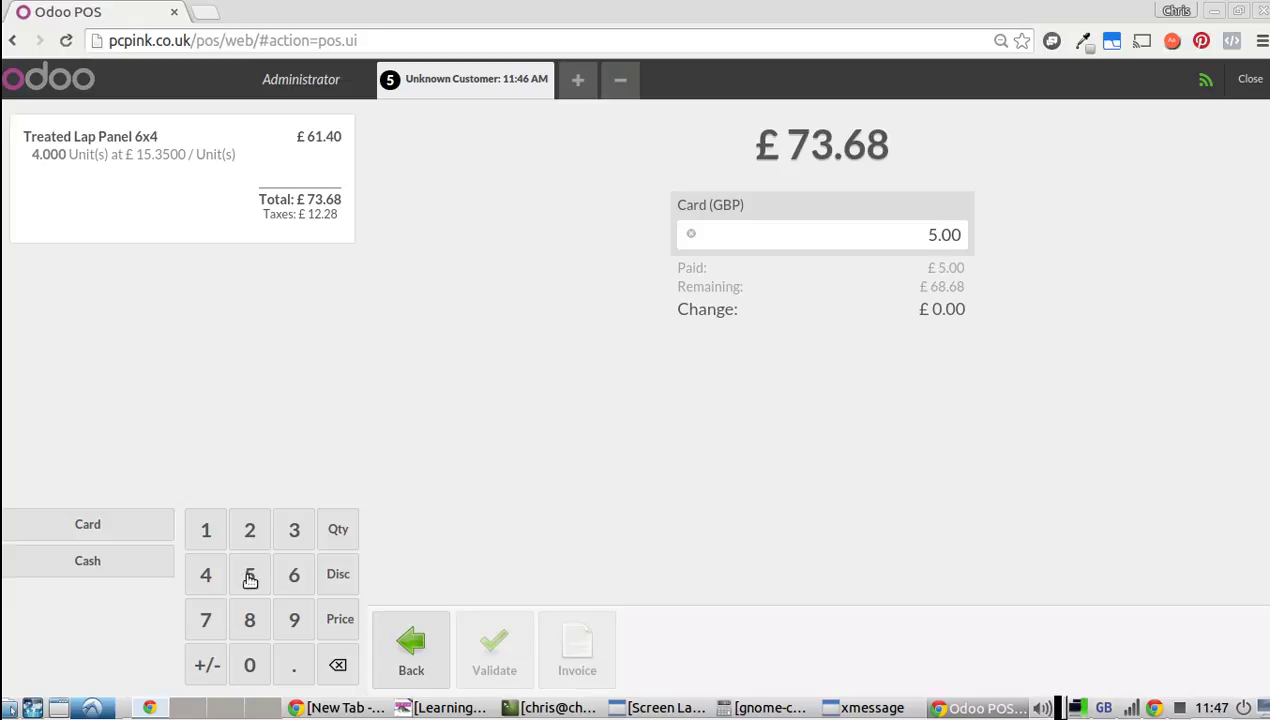
left_click(694, 235)
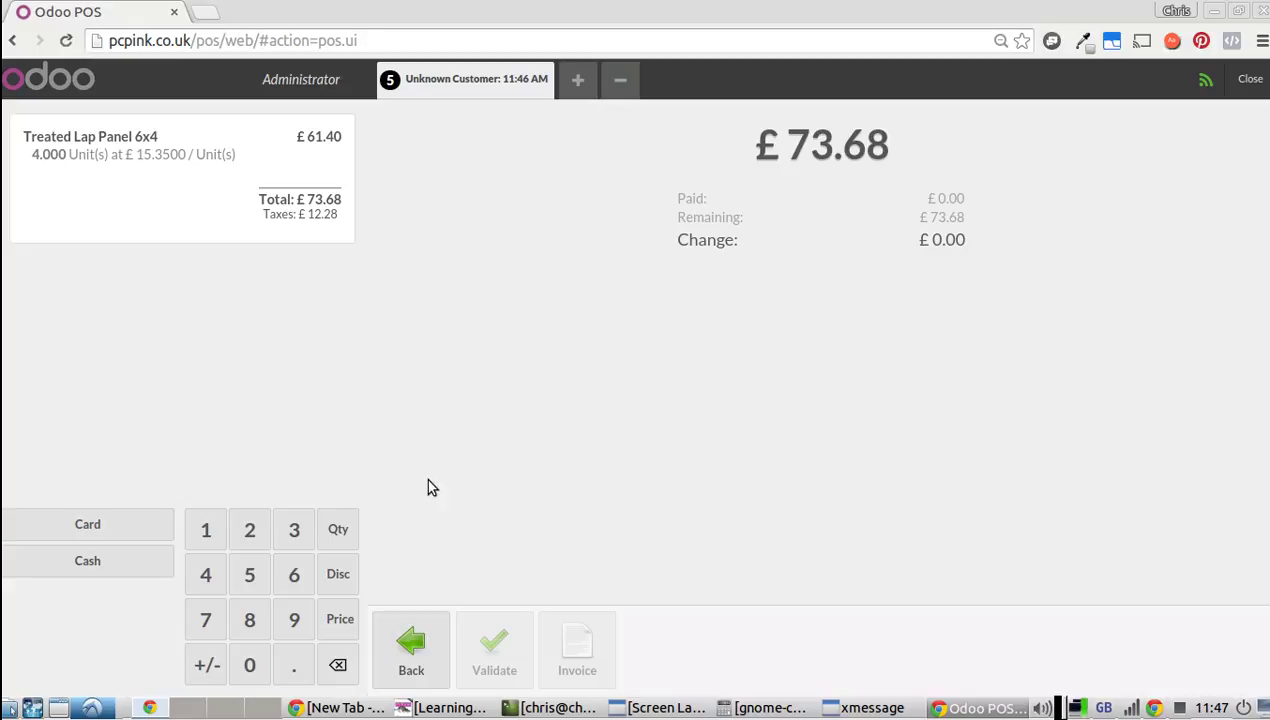
left_click(405, 638)
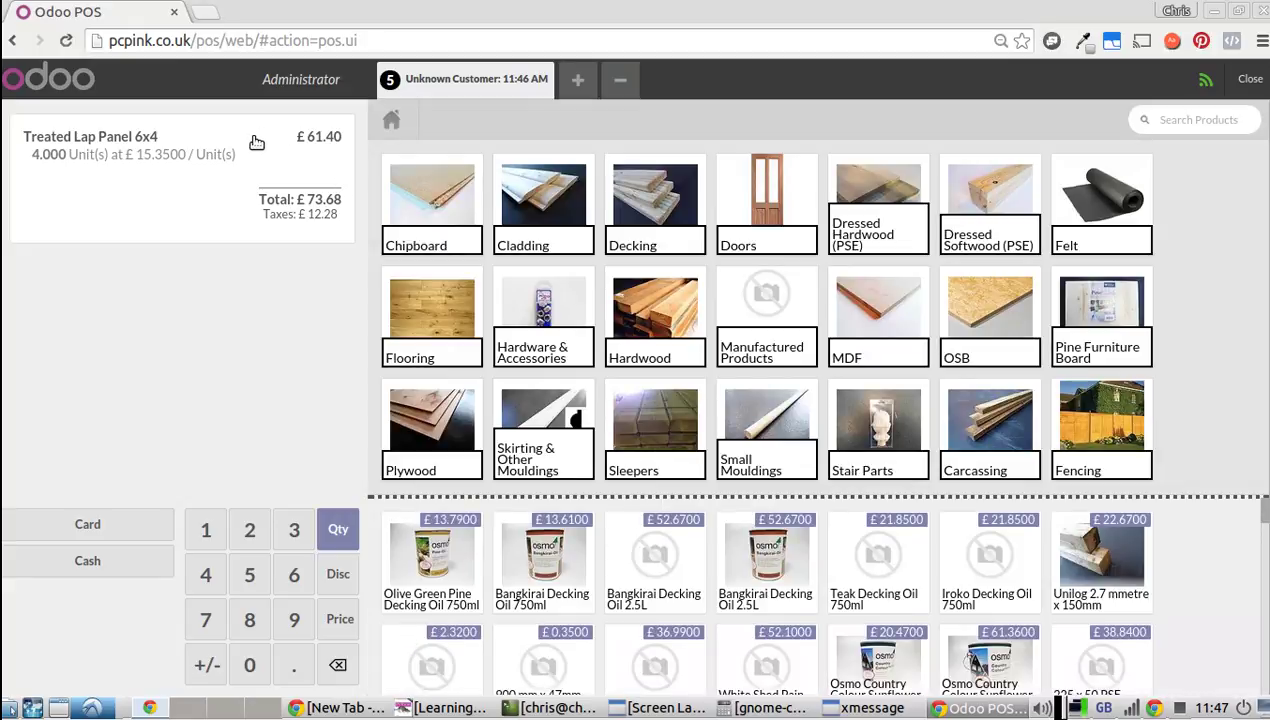
Remove the Treated Lap Panel line and add a Treated Trellis Dome Top 0.56m x 1.8m.
left_click(341, 664)
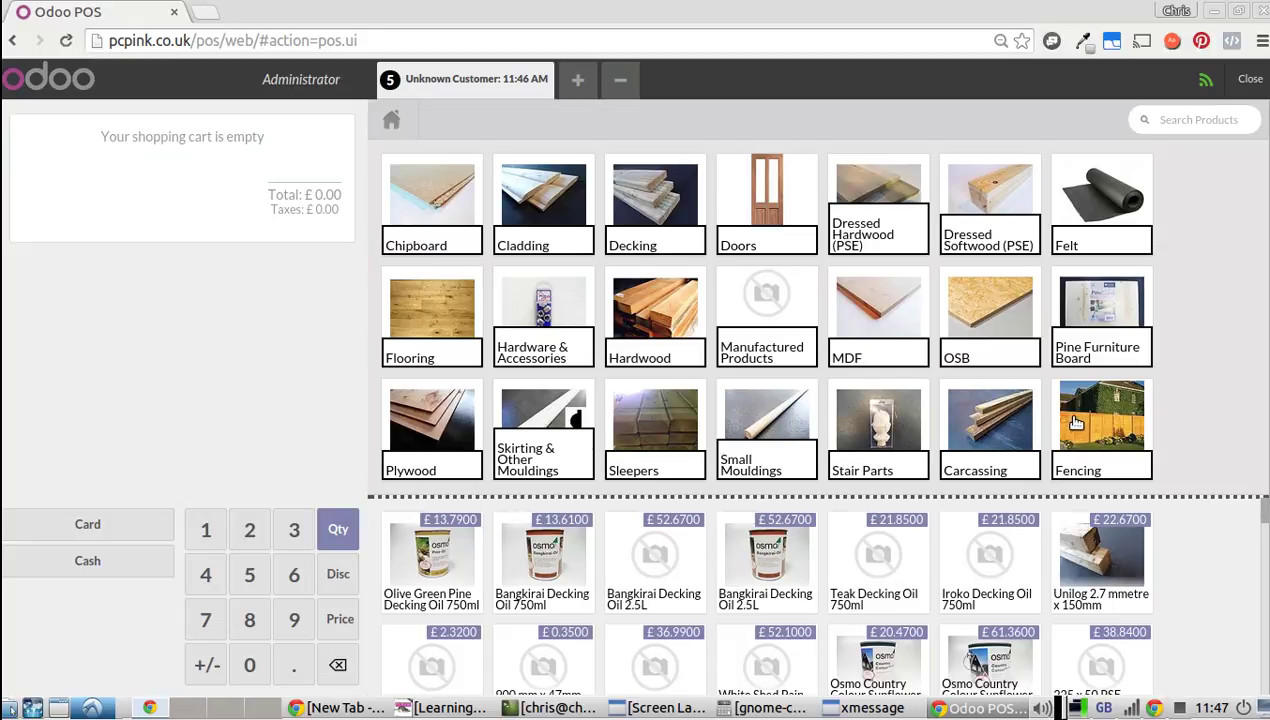
left_click(1076, 423)
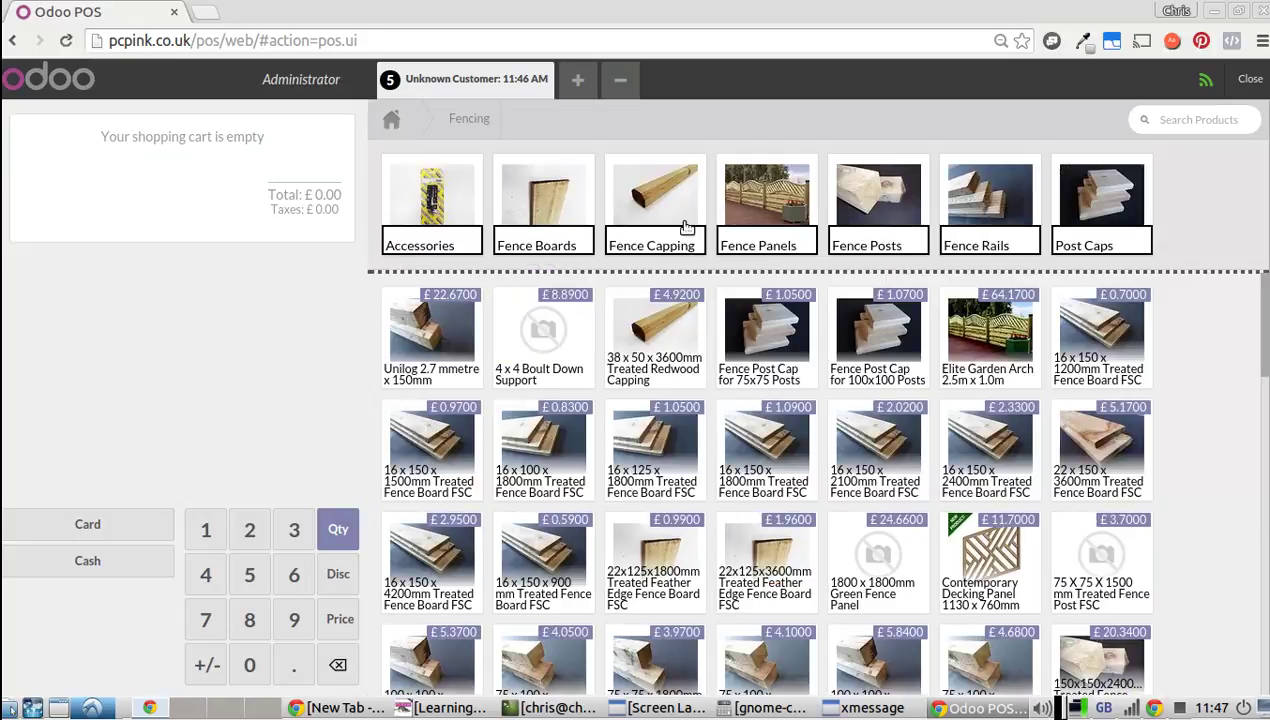
left_click(746, 204)
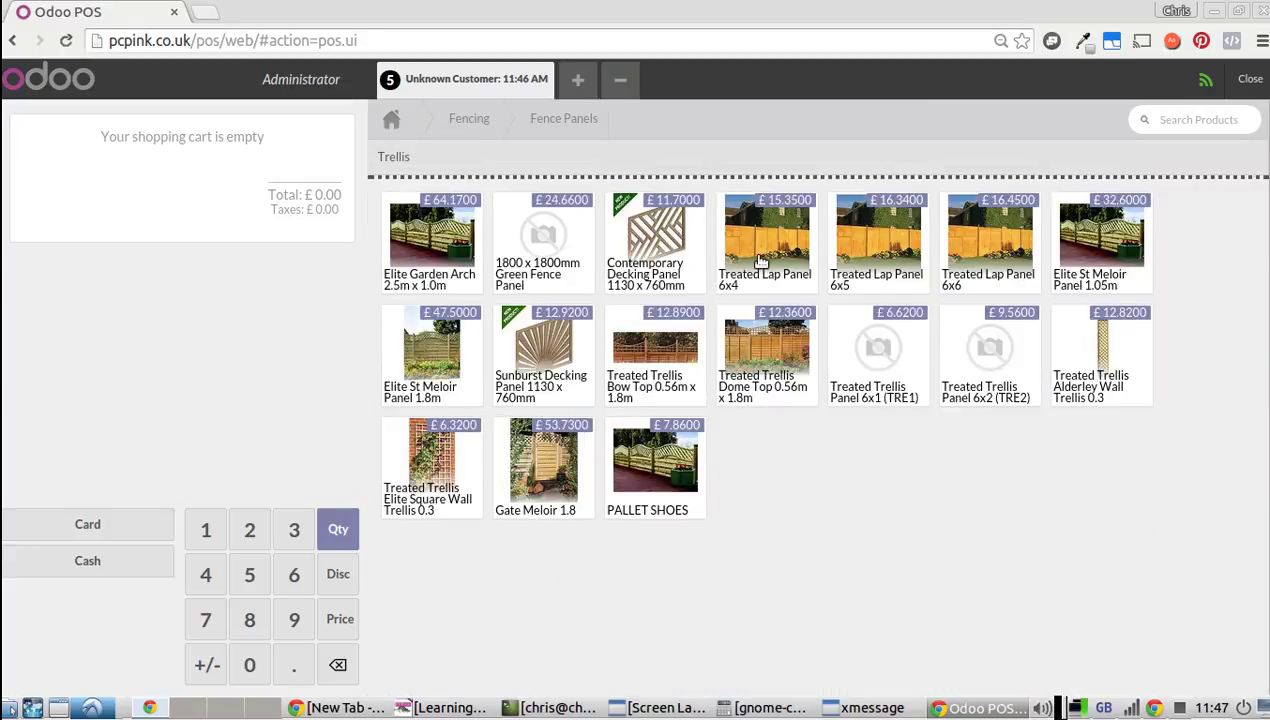
left_click(763, 332)
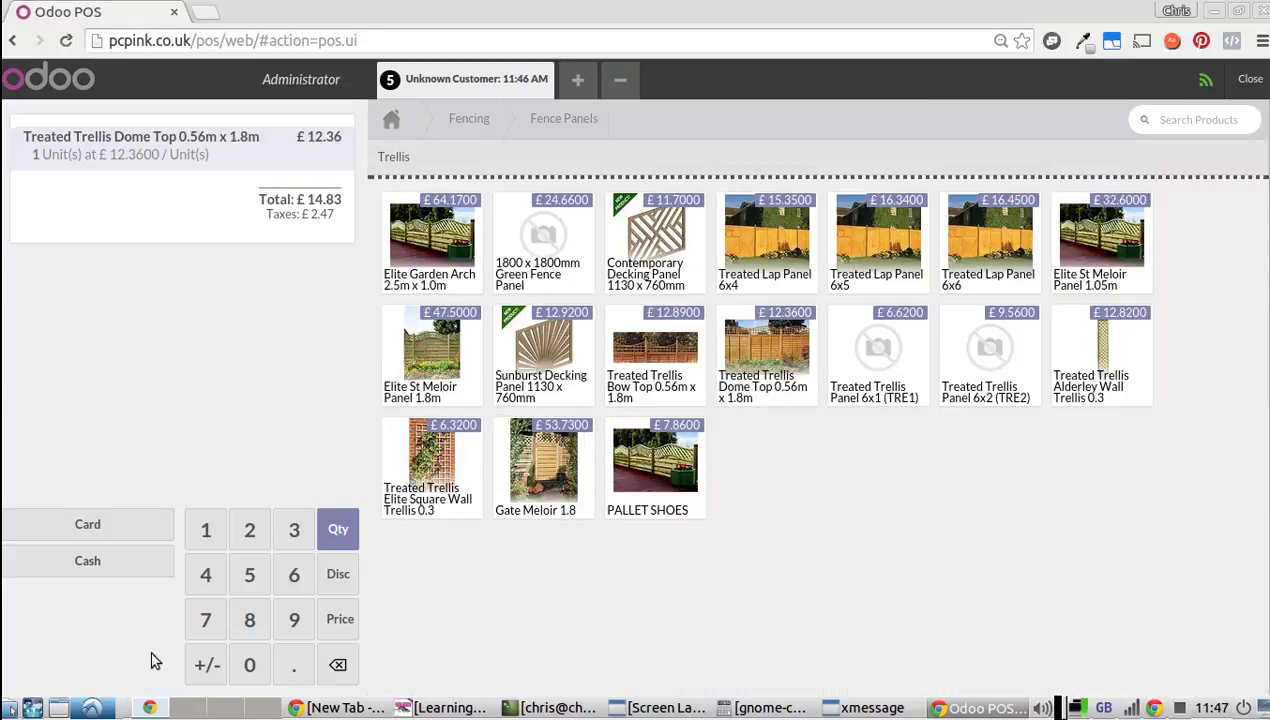
Set the trellis line to quantity 5 with a 5% discount and pay £70.45 in cash.
left_click(252, 572)
left_click(346, 580)
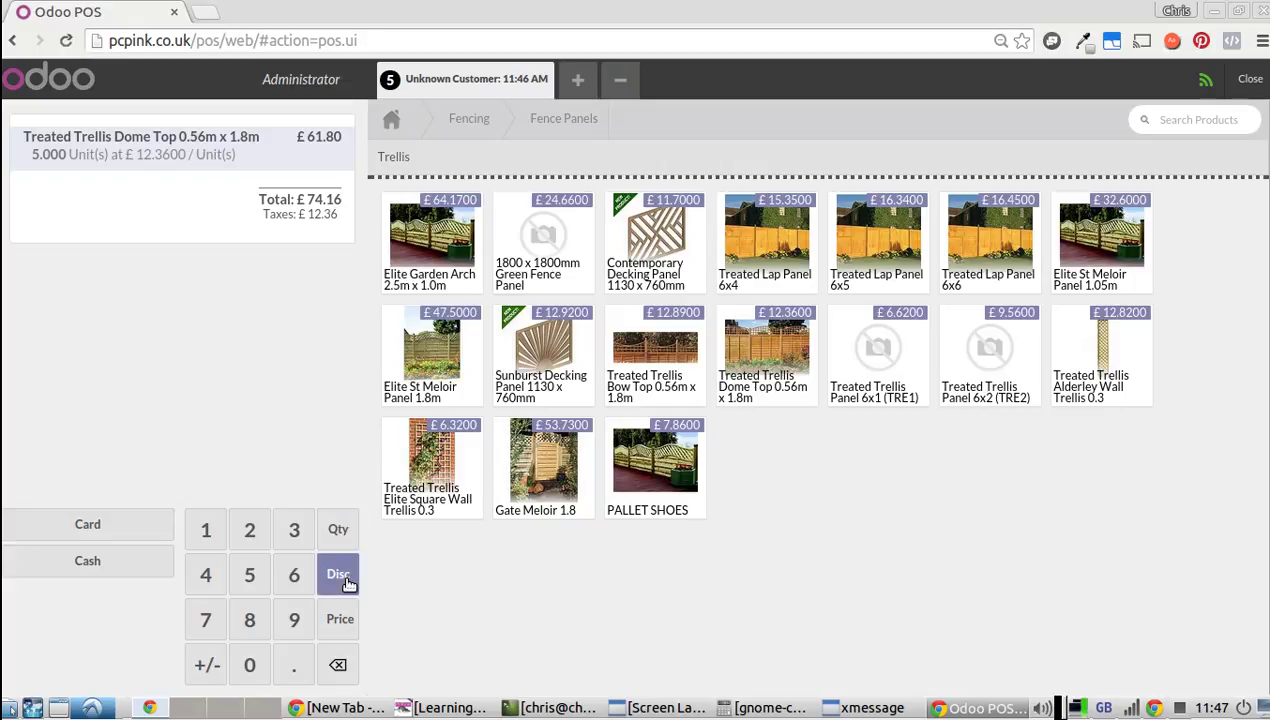
left_click(242, 577)
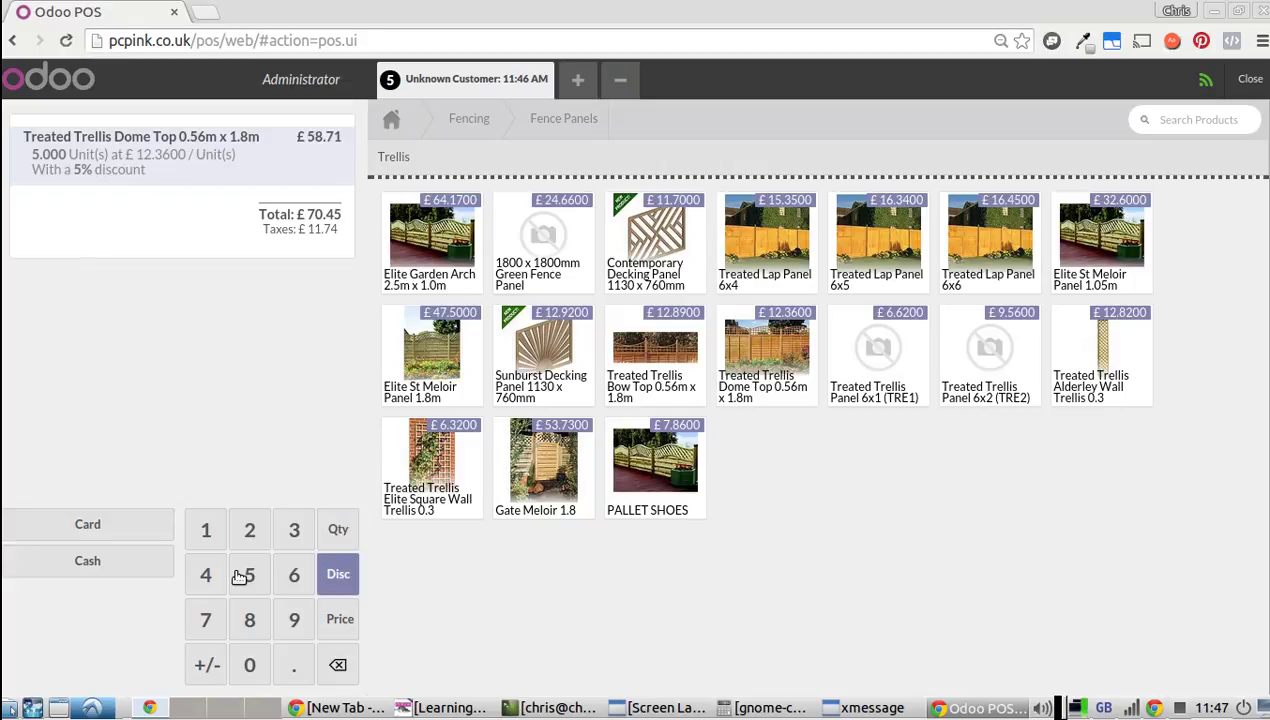
left_click(97, 561)
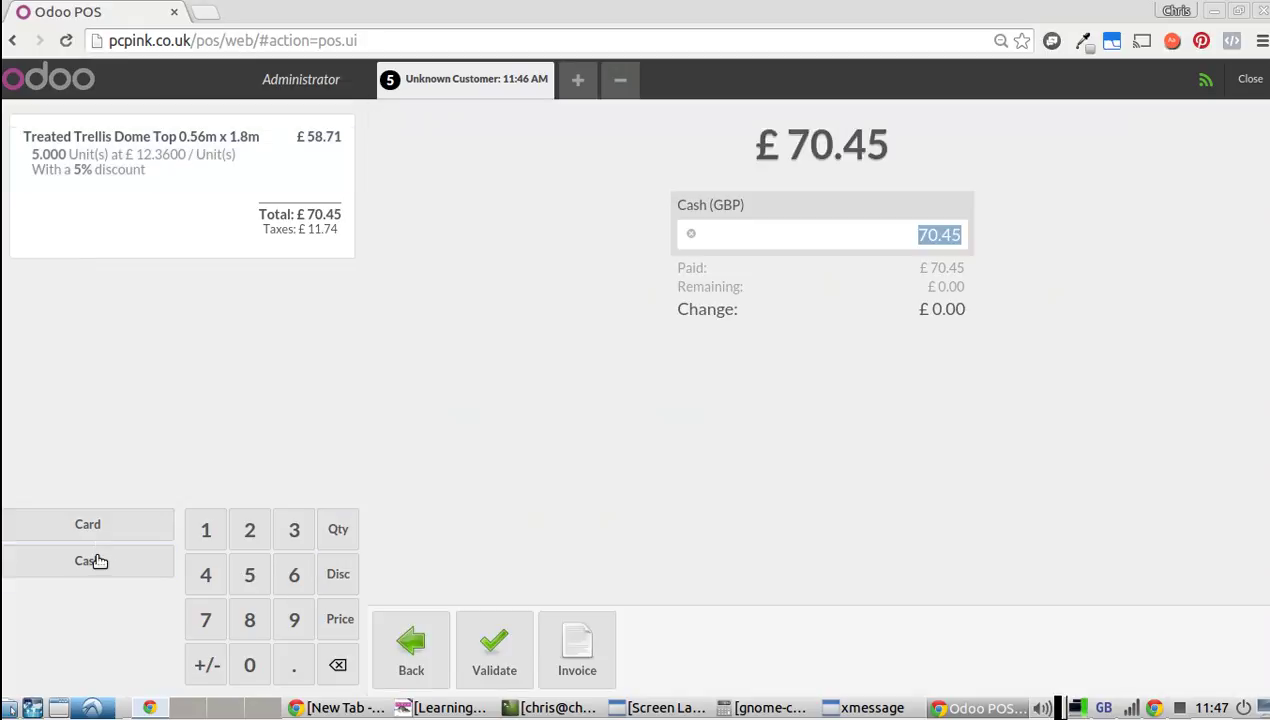
Validate the £70.45 cash payment and select the CUSTOM-Engineering-KUBE200 printer for the receipt.
left_click(511, 650)
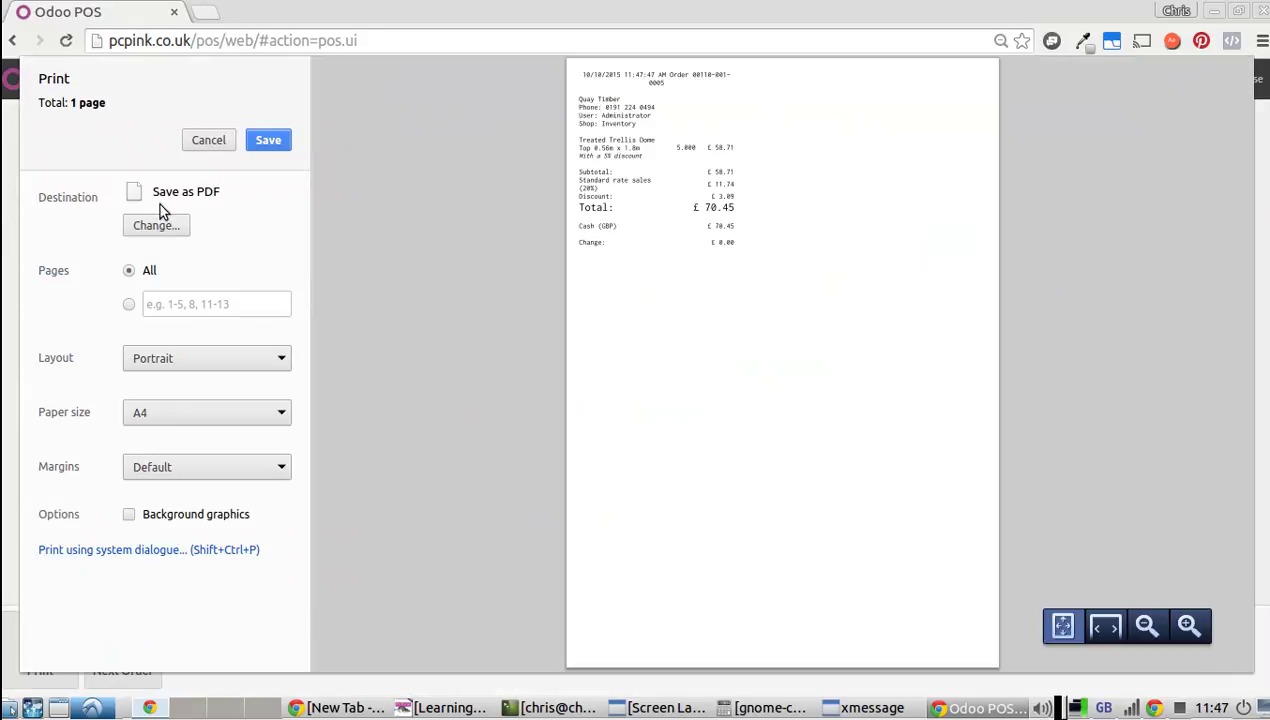
left_click(156, 224)
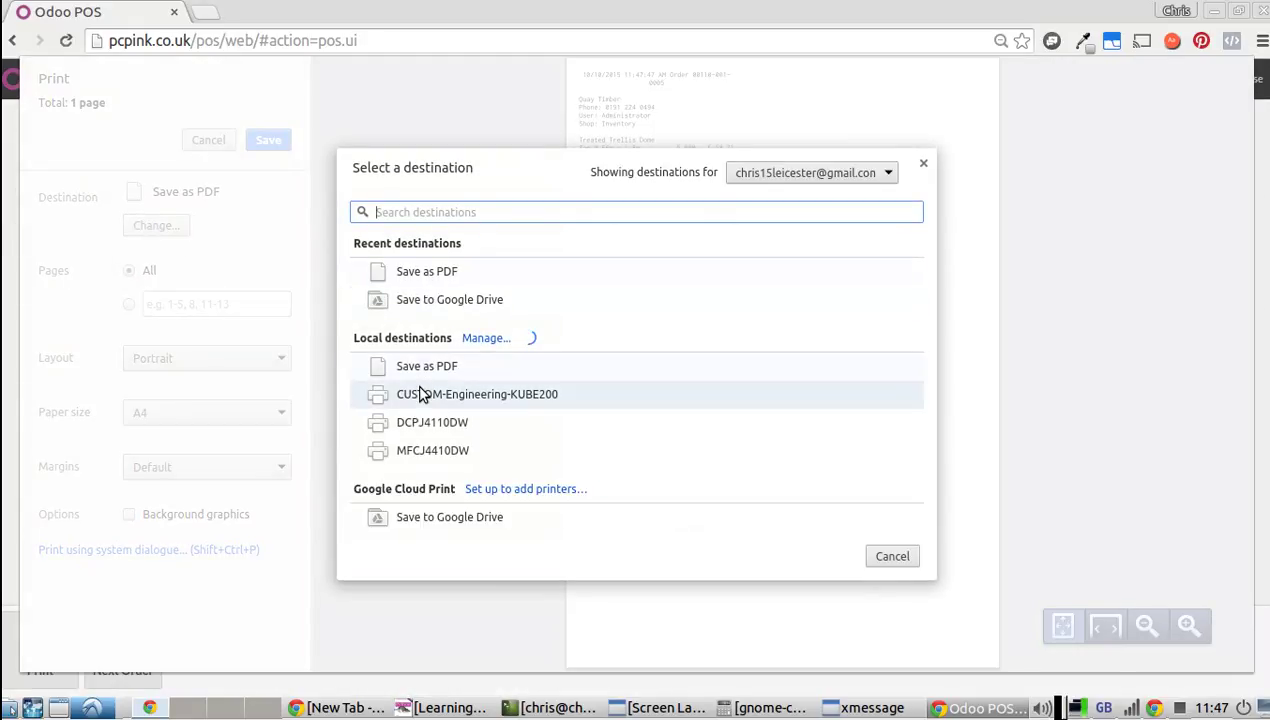
left_click(420, 394)
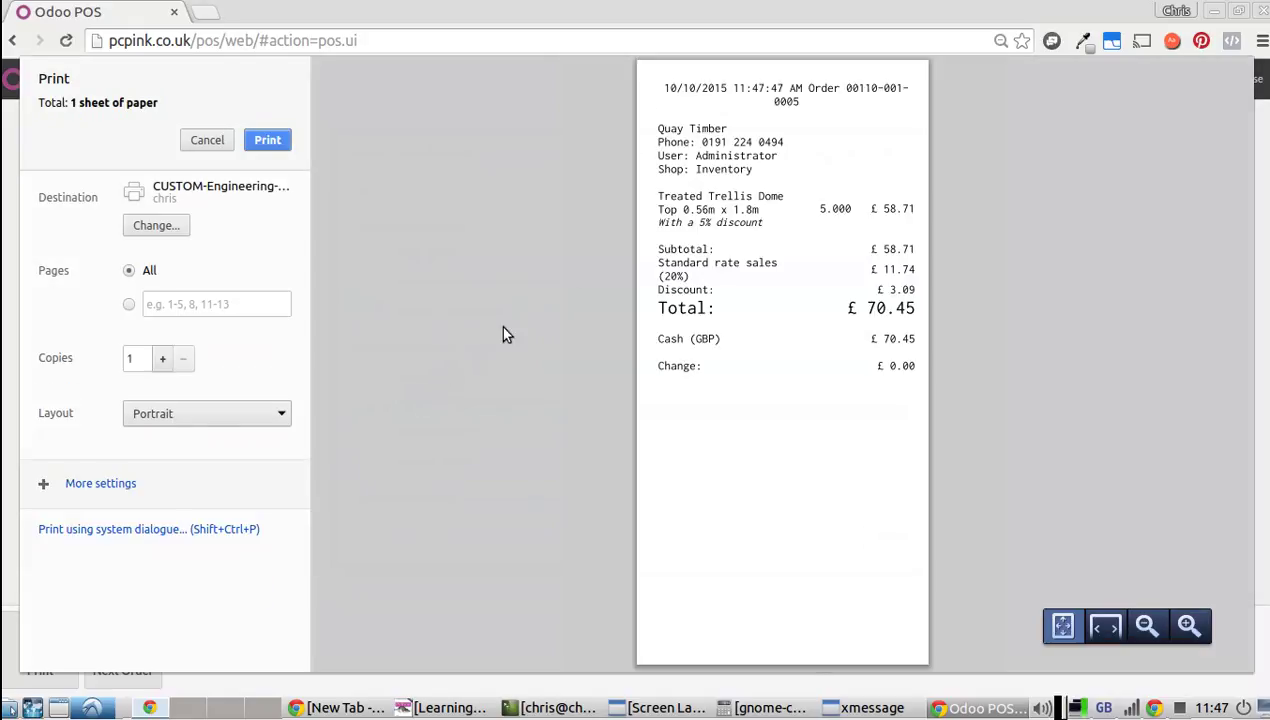
Review the receipt's cash payment, tax and discount lines, then print it.
left_click_drag(660, 340, 940, 336)
left_click_drag(714, 266, 887, 289)
left_click(908, 287)
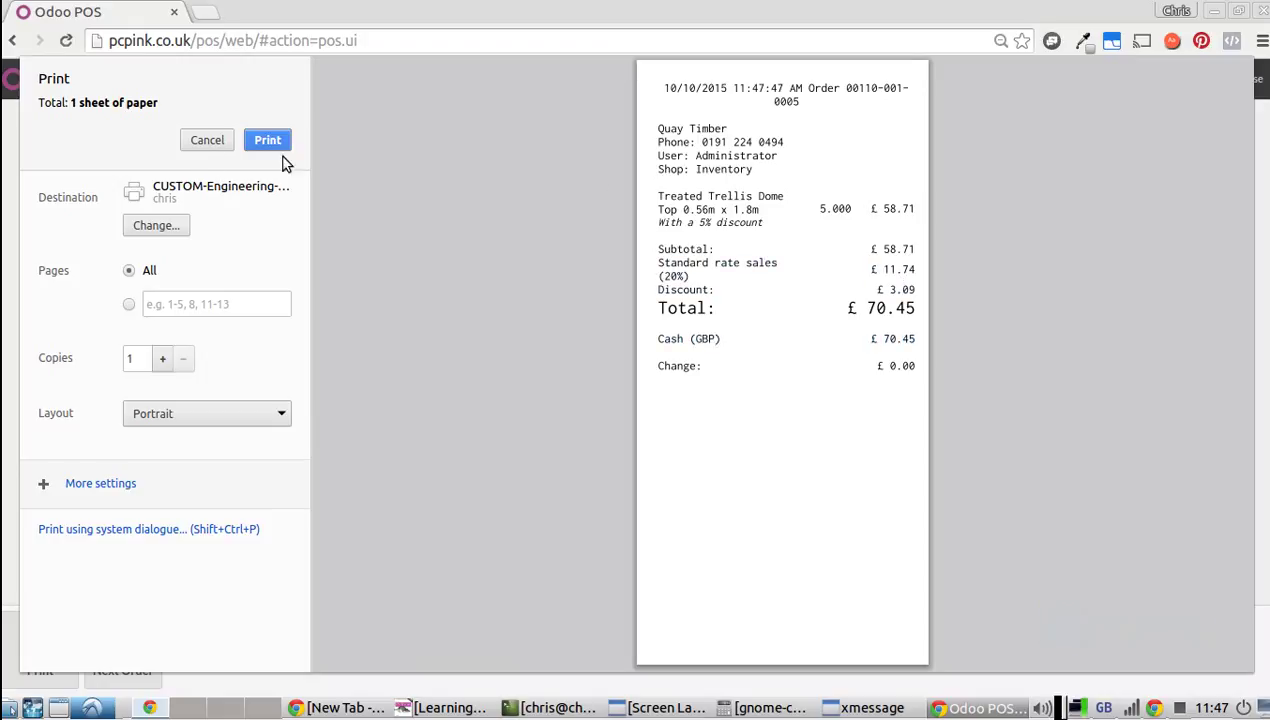
left_click(204, 145)
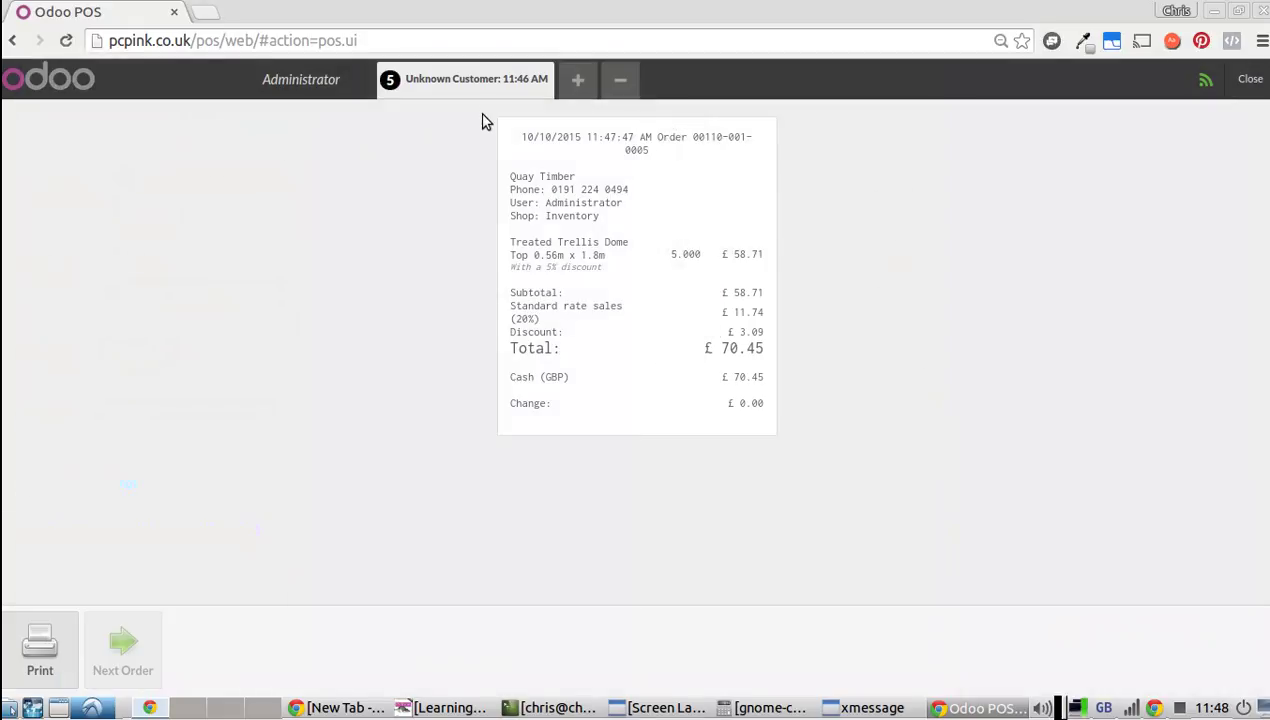